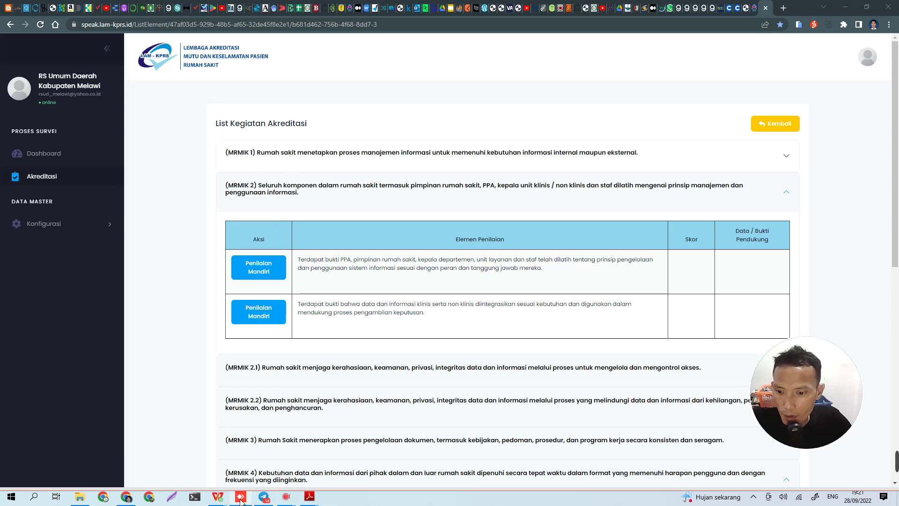
Step: Switch to the LAM KPRS instrument workbook in WPS Office and bring up its PMKP sheet
mouse_move(218, 497)
left_click(268, 454)
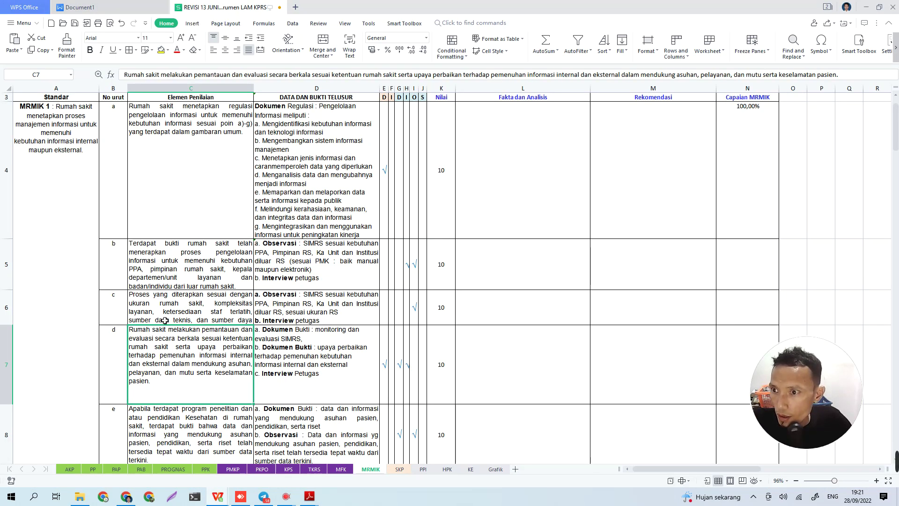
scroll(162, 321, "up", 1)
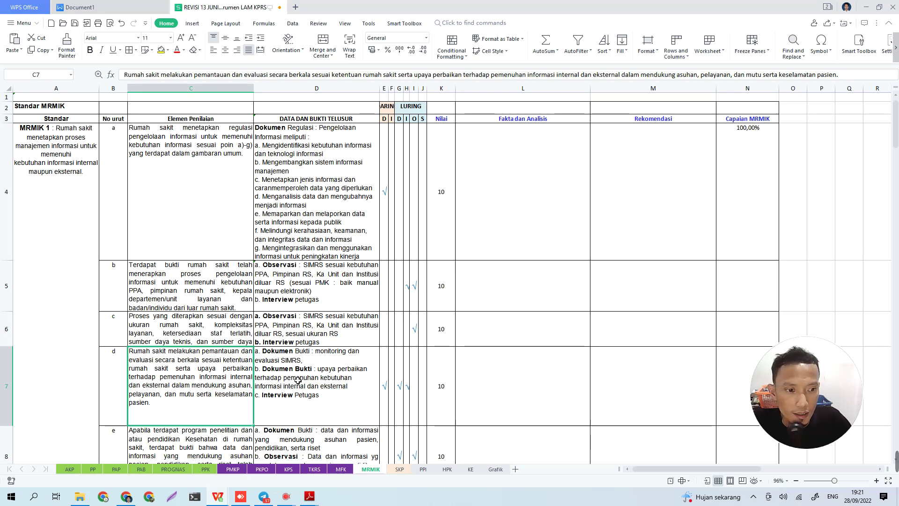
left_click(233, 469)
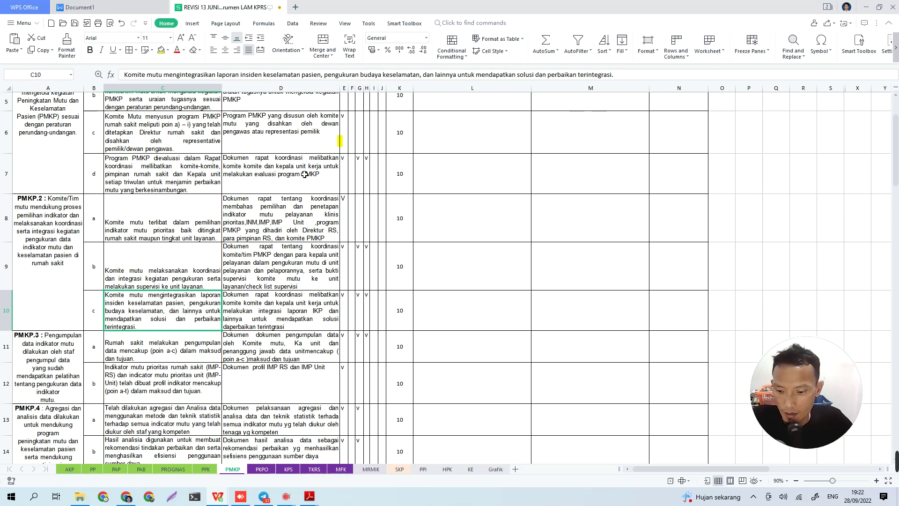
Step: Search the PMKP sheet for INSIDEN and examine the matches under standards PMKP.8 and PMKP.9
key("ctrl+f")
type("INSIDEN")
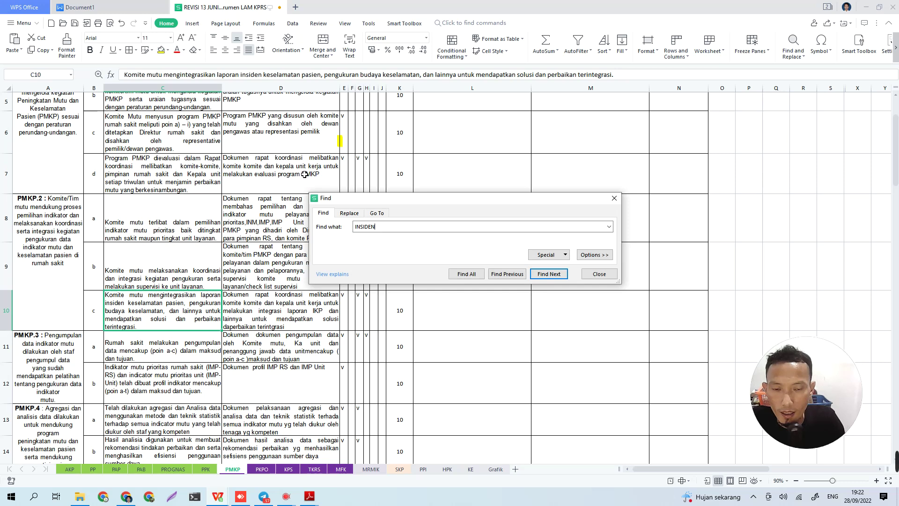
key("Return")
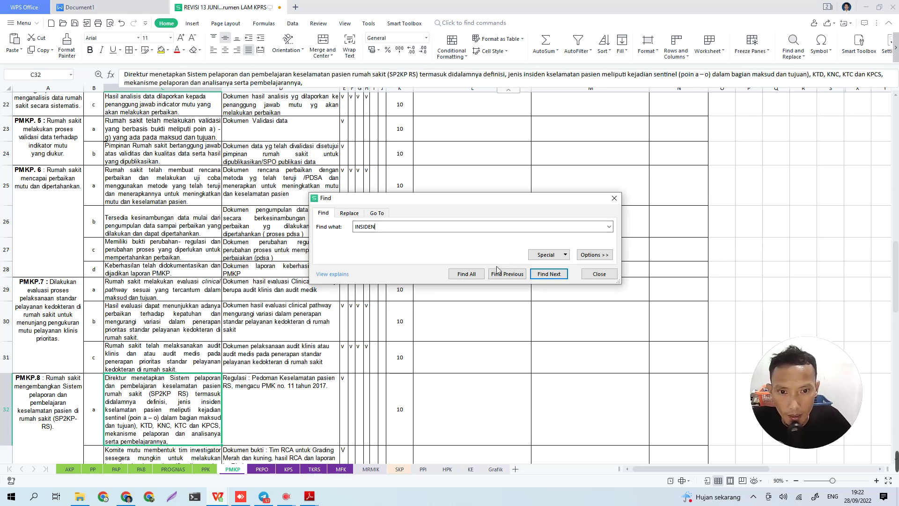
left_click(551, 276)
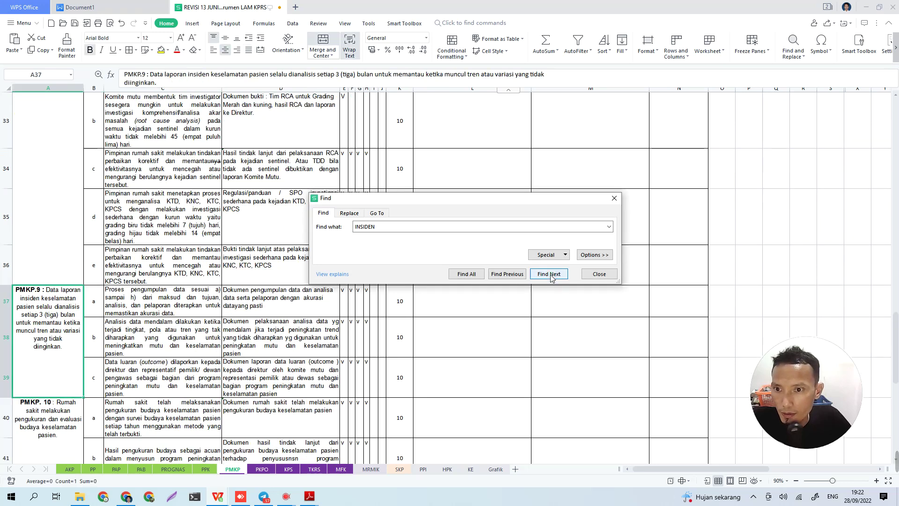
left_click(508, 276)
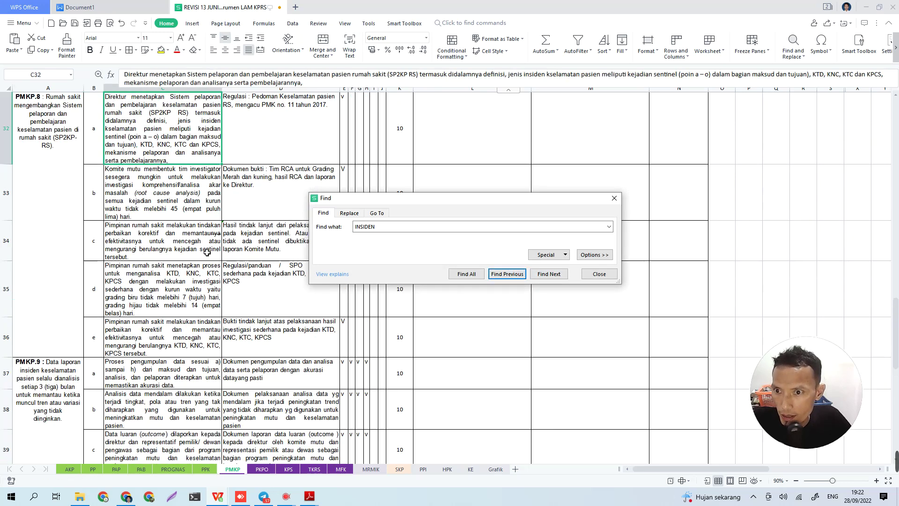
scroll(205, 253, "up", 1)
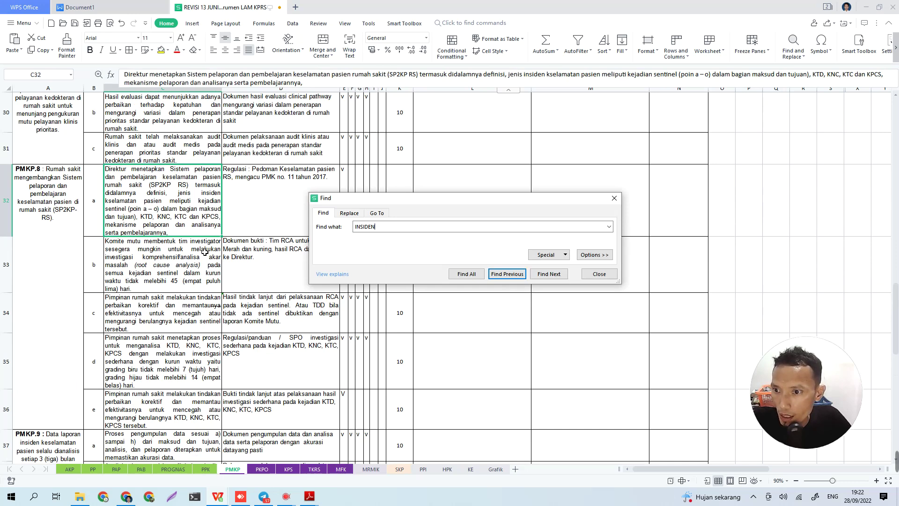
Step: Cycle through the INSIDEN matches again and read the evidence requirements for PMKP.2, PMKP.8 and PMKP.9
left_click(549, 275)
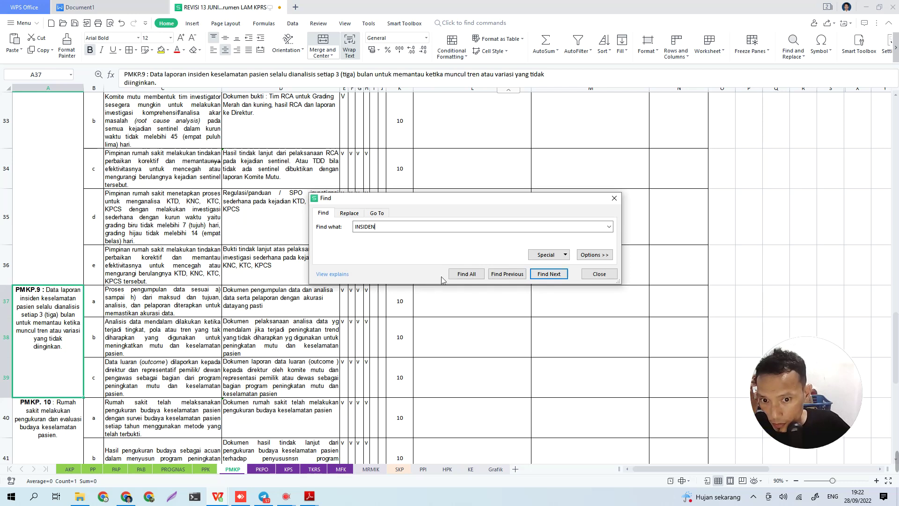
left_click(558, 276)
left_click(557, 276)
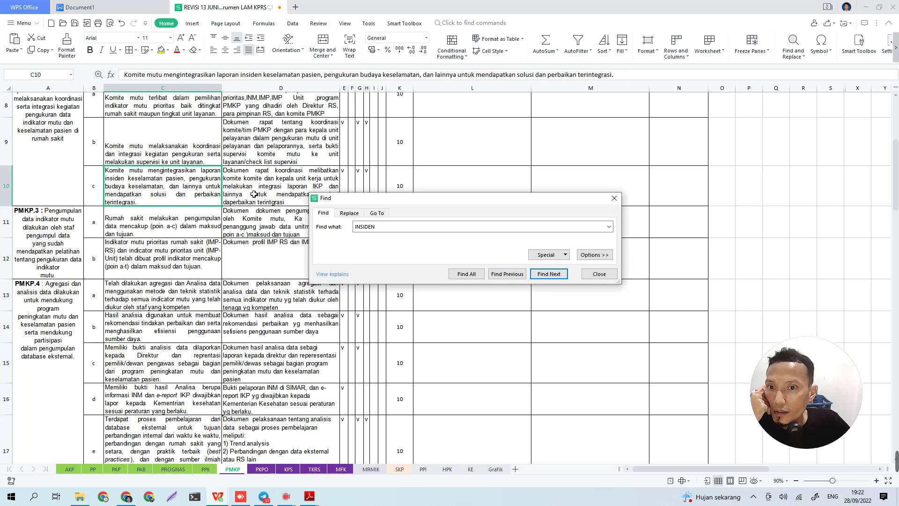
left_click(547, 277)
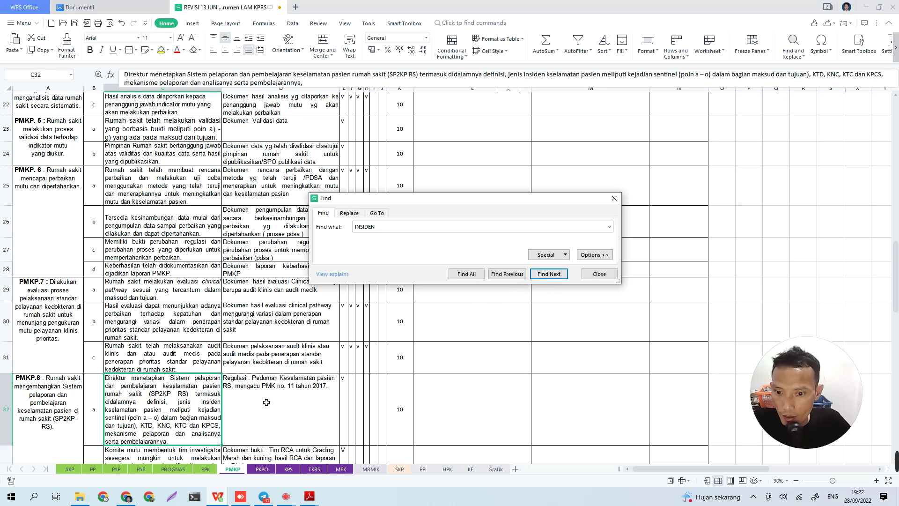
left_click(281, 397)
left_click(549, 274)
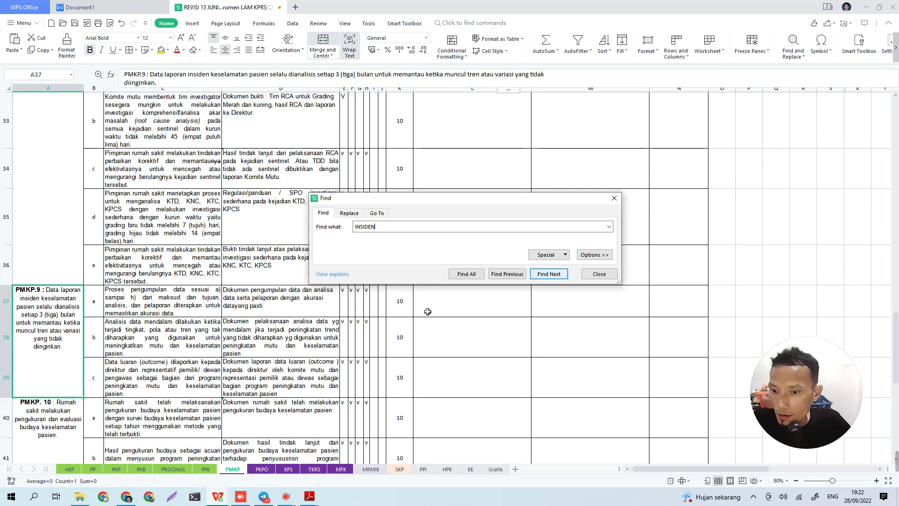
scroll(243, 352, "down", 2)
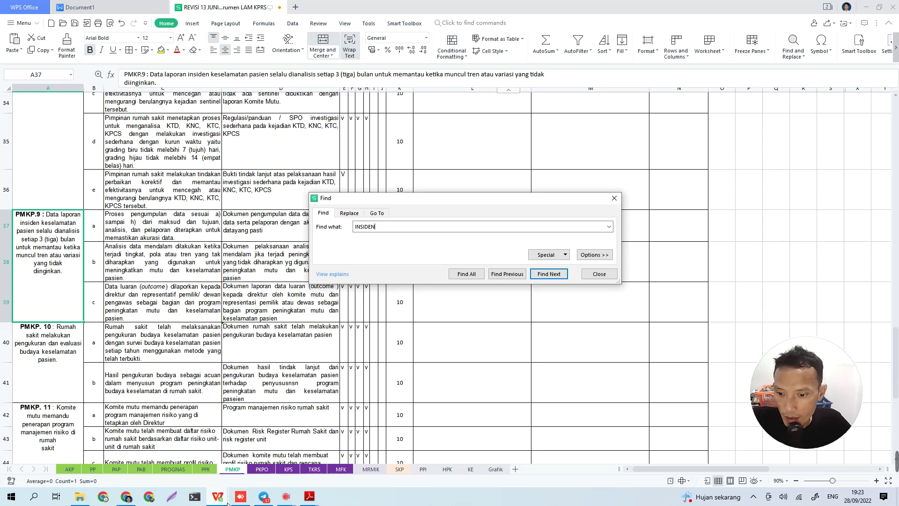
Step: Switch to the AnyDesk remote session and open the Insiden Keselamatan Pasien data entry for the NICU test patient's inpatient record
left_click(240, 496)
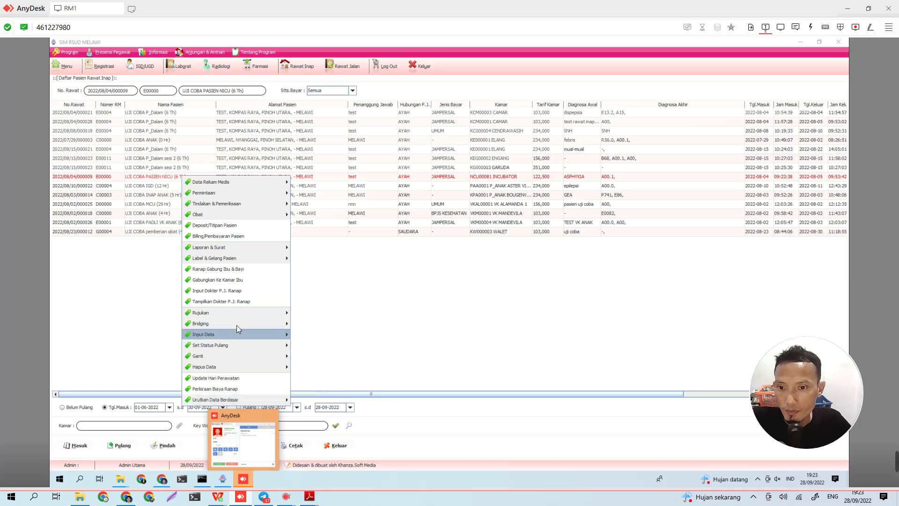
left_click(378, 280)
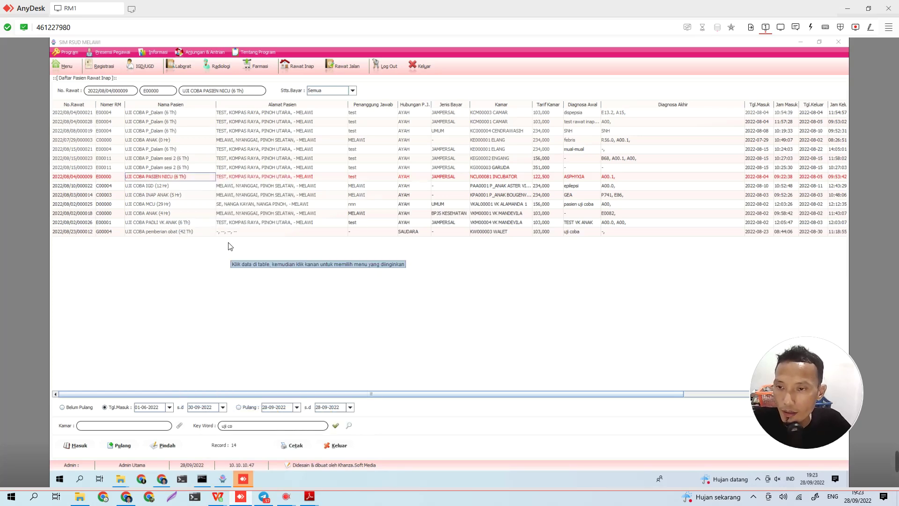
key("F4")
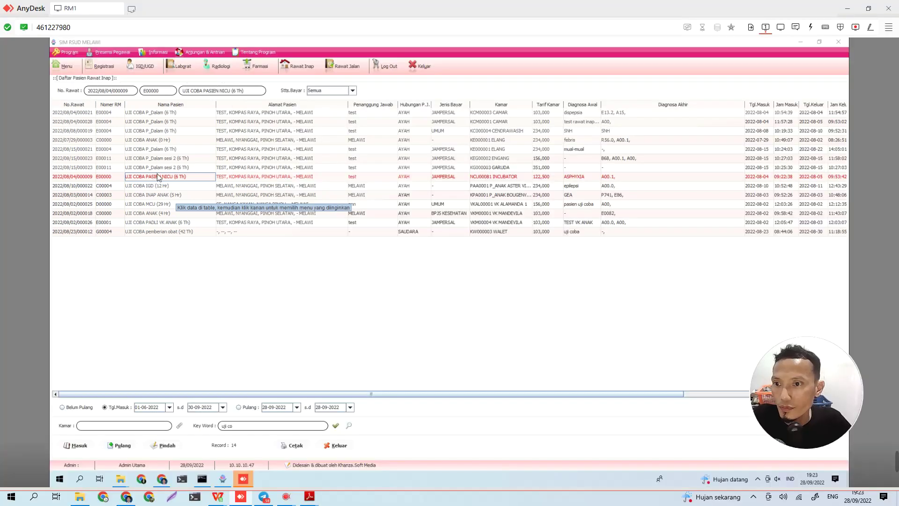
left_click(218, 277)
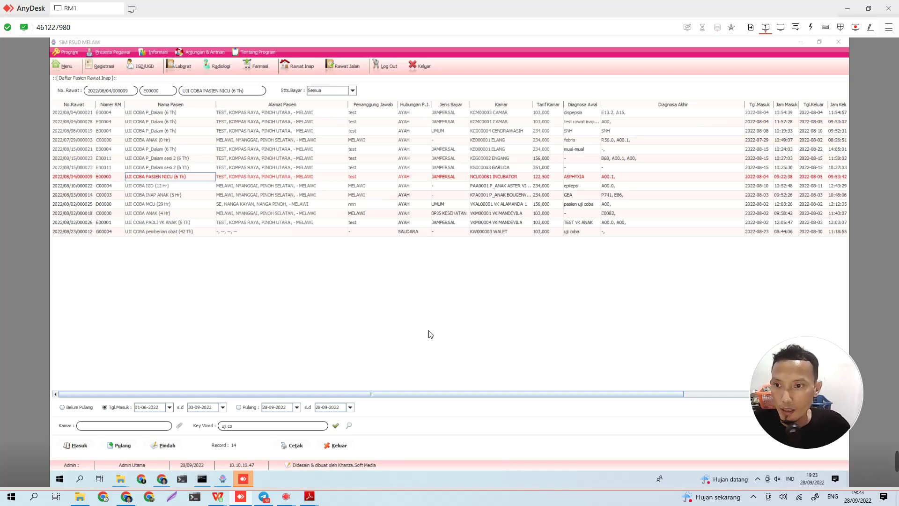
right_click(169, 179)
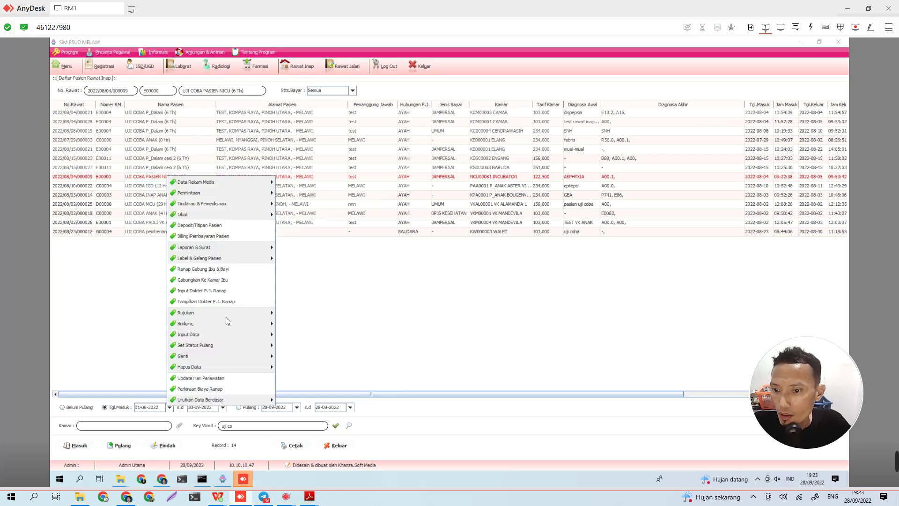
mouse_move(222, 344)
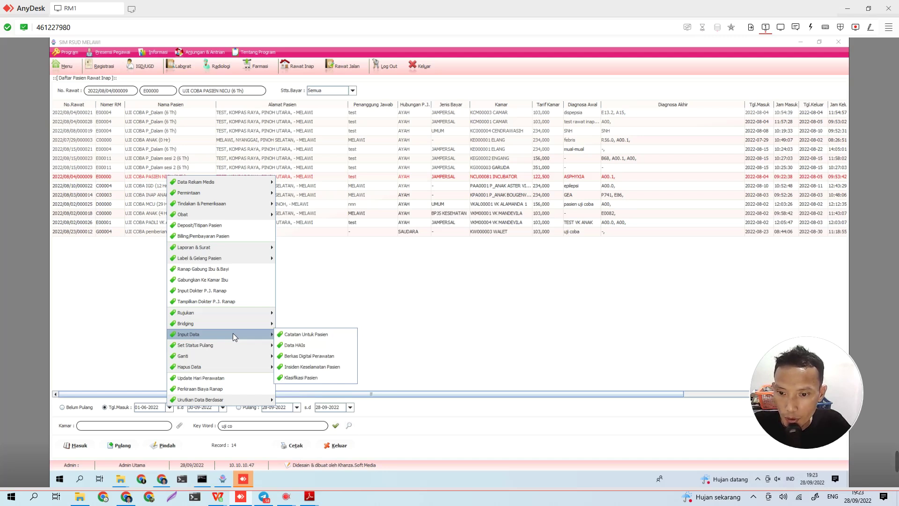
left_click(306, 370)
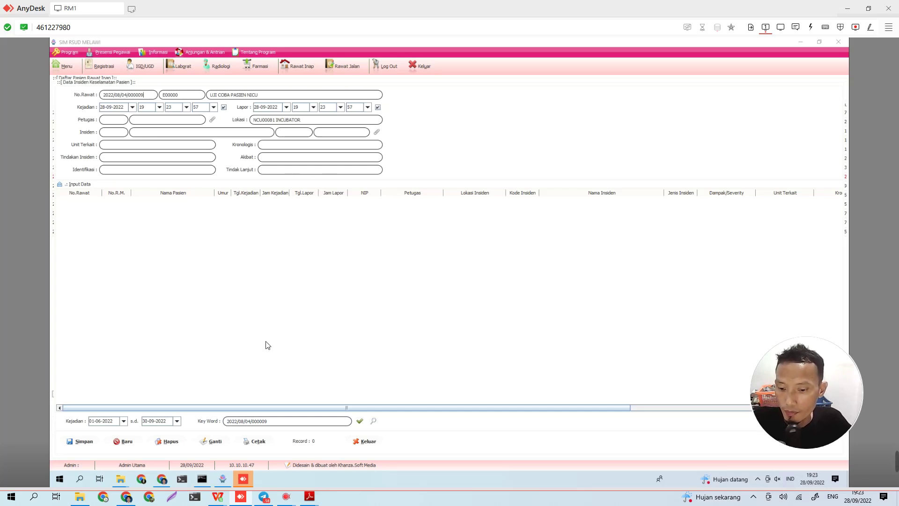
key("F4")
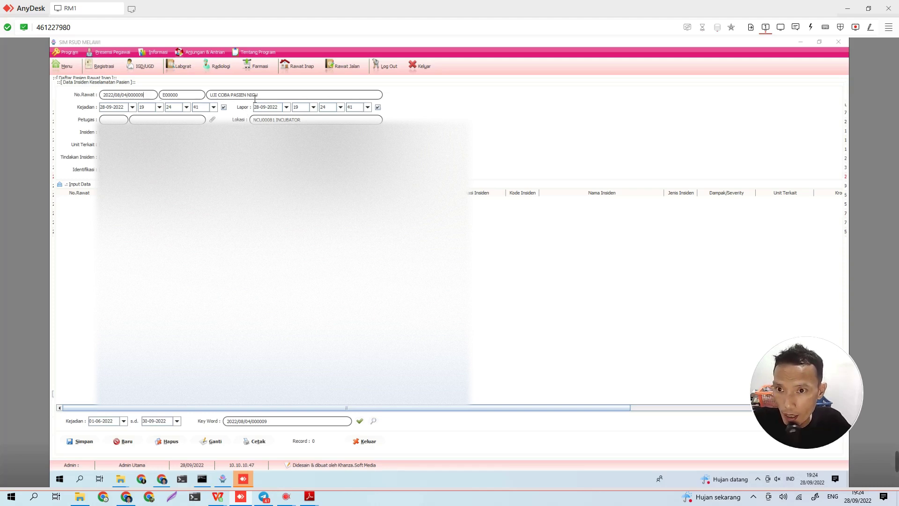
Step: Look up the reporting staff member by name in the officer list and assign them as the incident's Petugas
left_click(176, 93)
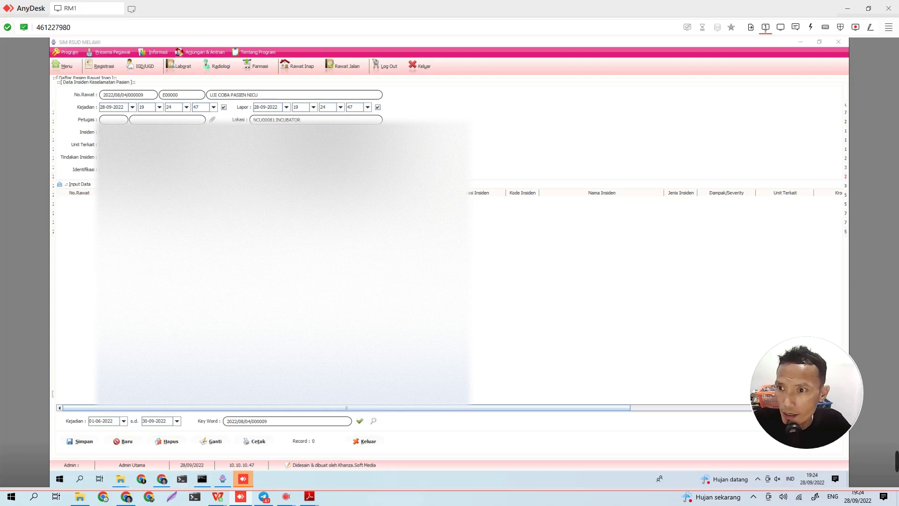
left_click(213, 121)
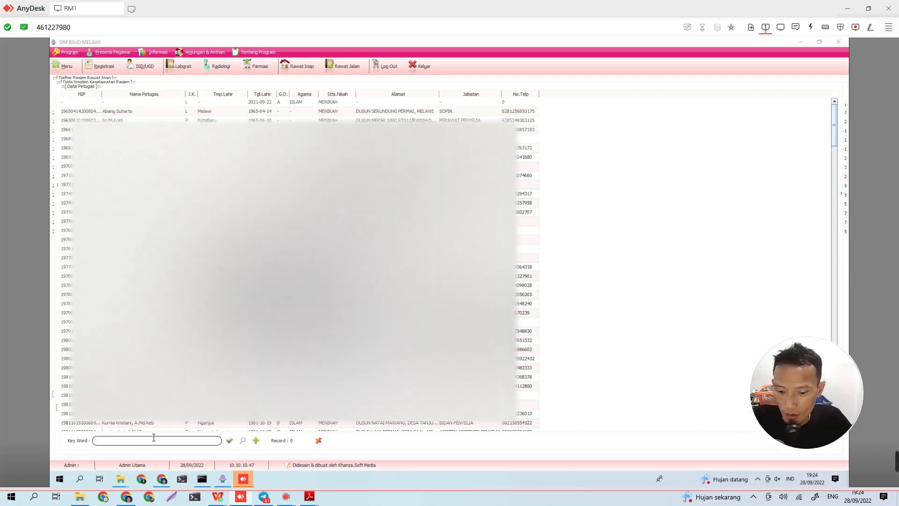
type("NOTO")
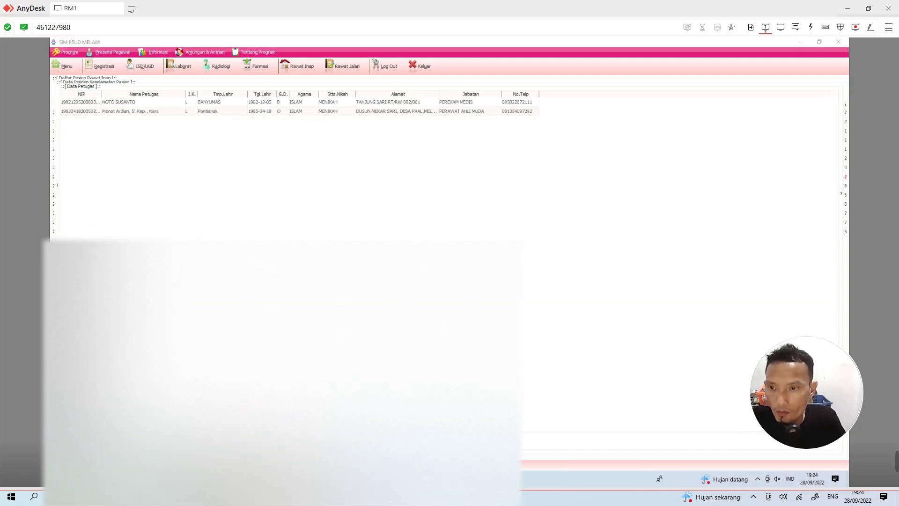
double_click(125, 103)
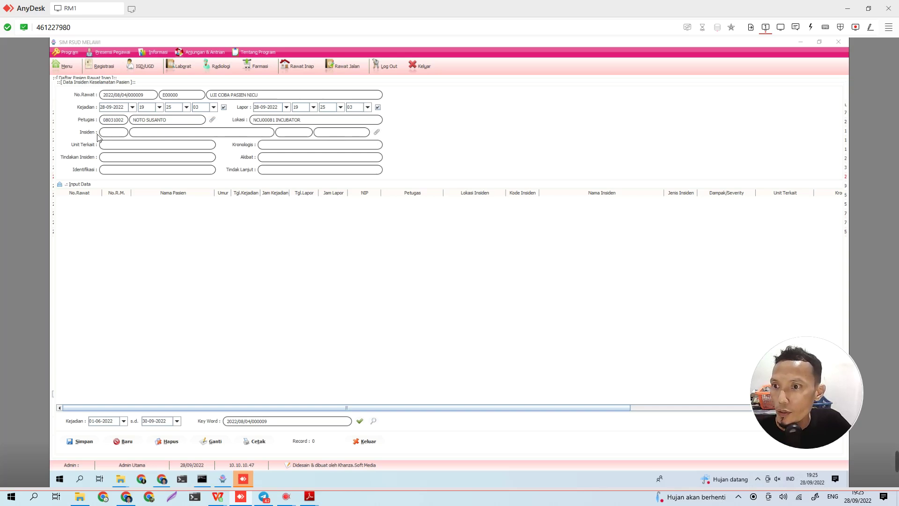
Step: Open the Master Insiden Keselamatan list for the incident and widen the Nama Insiden column to review the existing entries
left_click(377, 133)
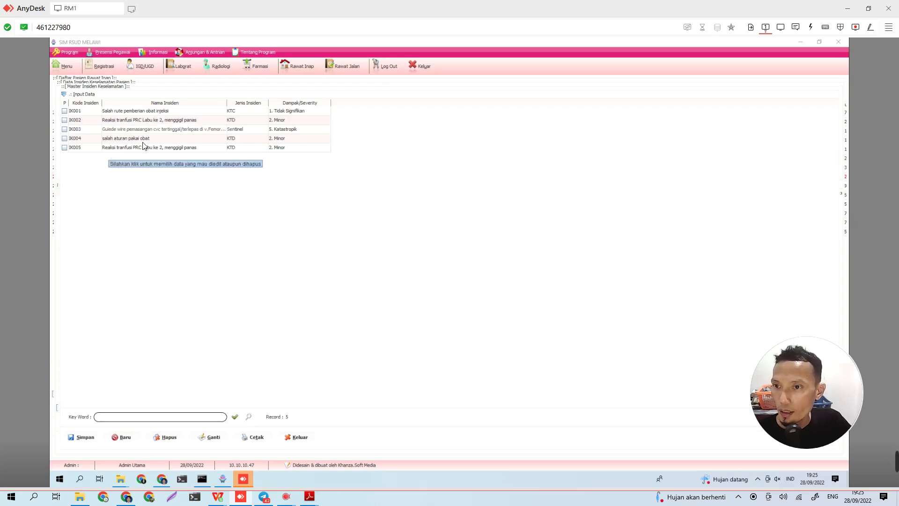
left_click_drag(227, 104, 265, 103)
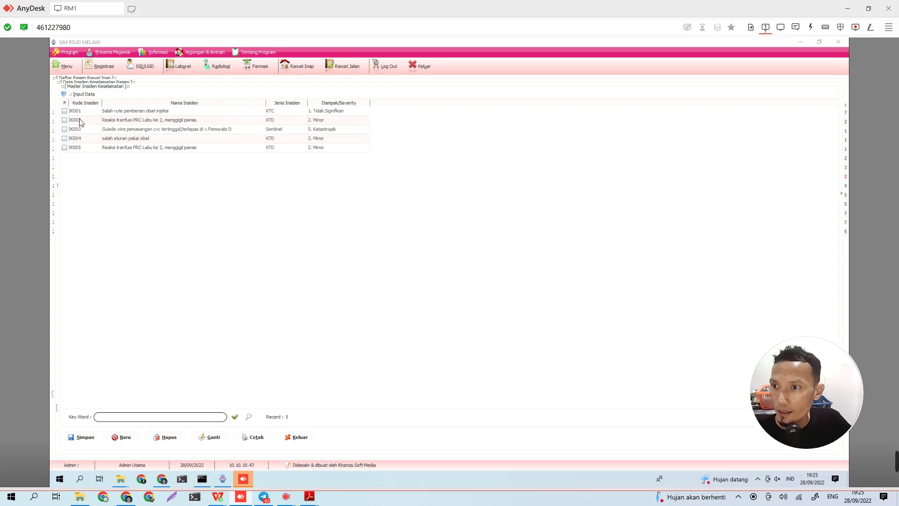
left_click(84, 129)
left_click(81, 139)
left_click(80, 114)
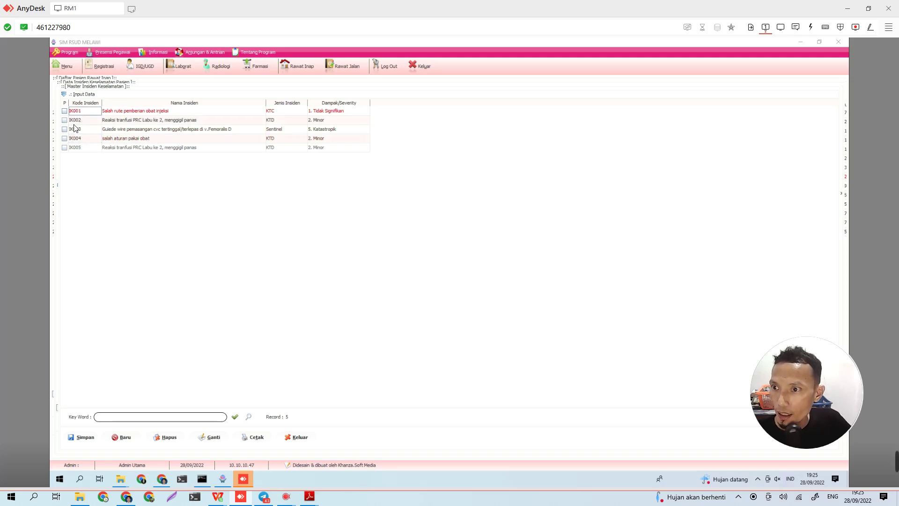
Step: Start a new master incident entry named KEJADIAN TERTENTU and set its Dampak/Severity to 5. Katastropik
left_click(126, 440)
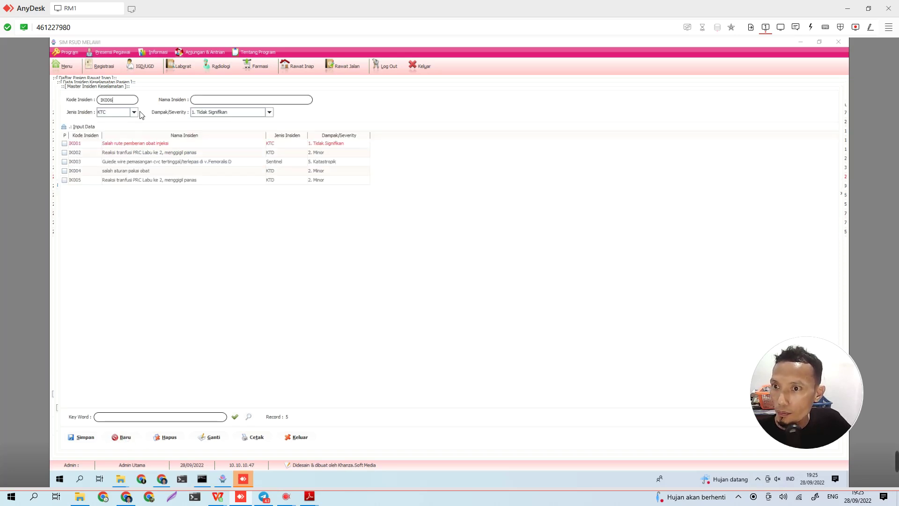
left_click(134, 113)
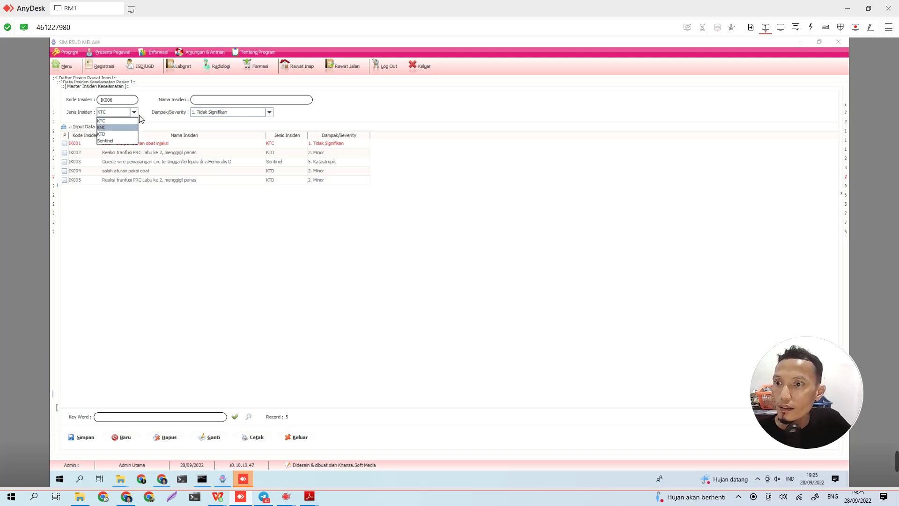
left_click(201, 102)
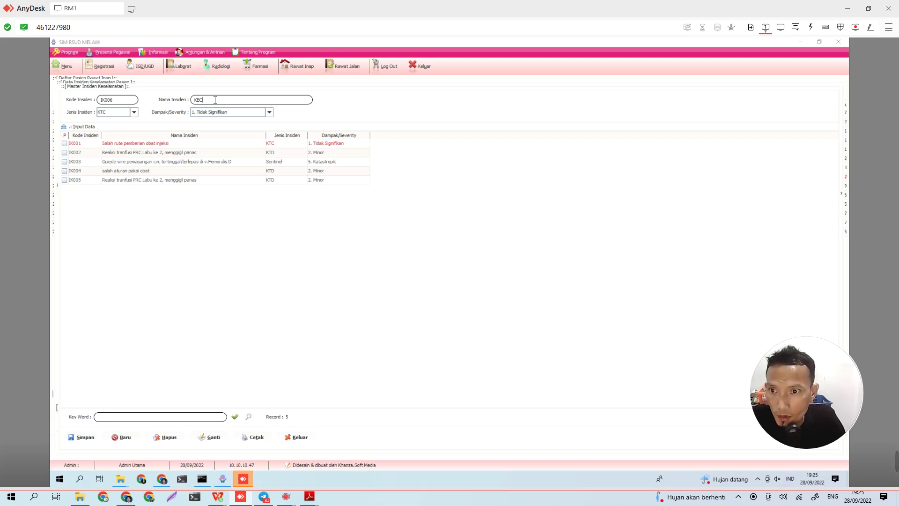
key("BackSpace")
type("JADI")
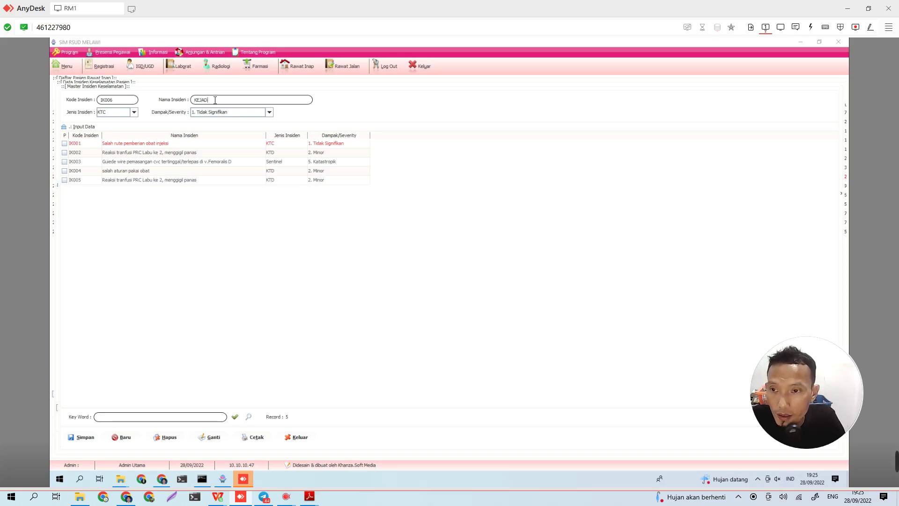
type("AN TERTENTU")
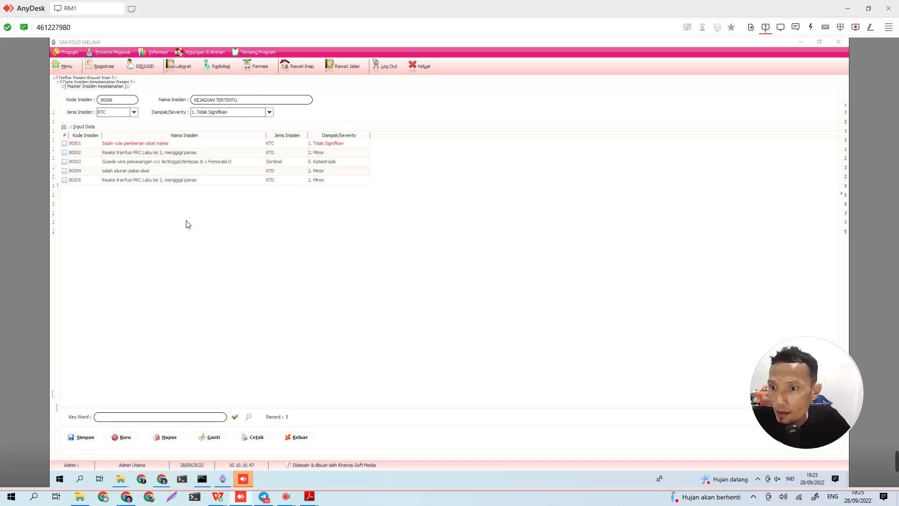
left_click(269, 113)
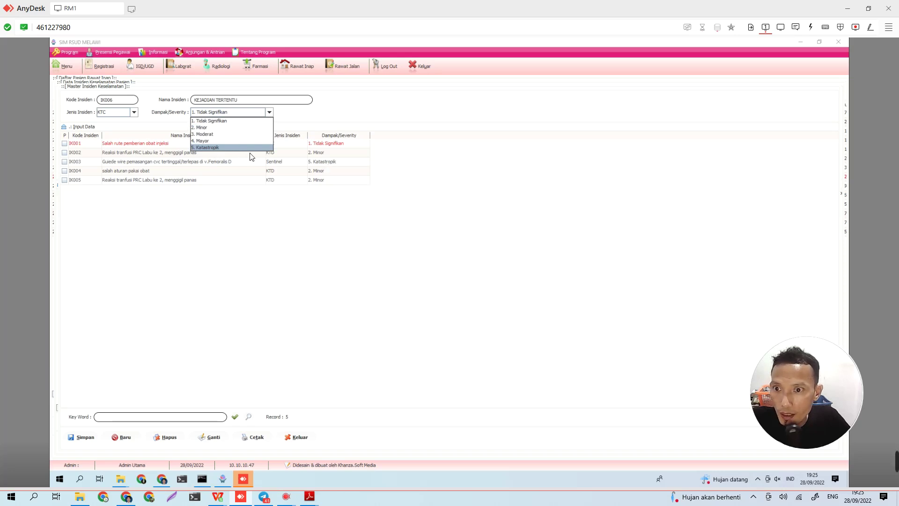
left_click(209, 147)
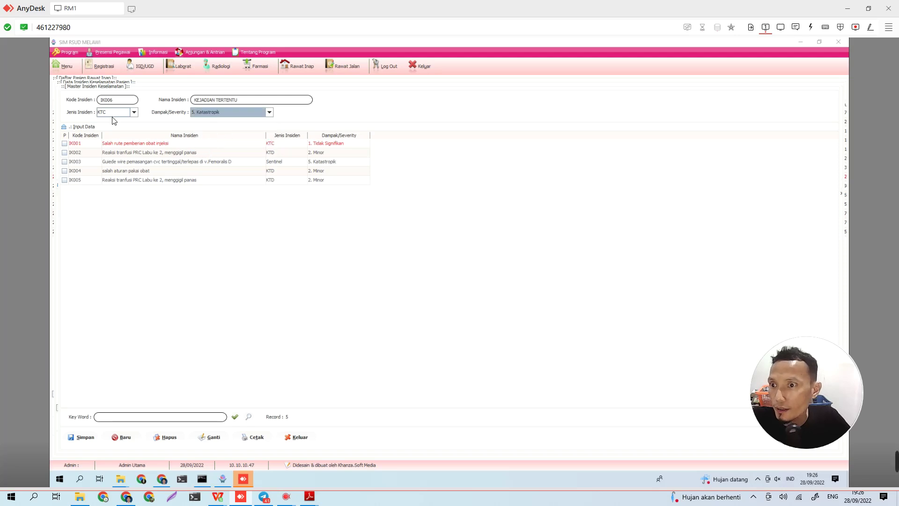
Step: Save the KEJADIAN TERTENTU master entry and choose Salah rute pemberian obat injeksi (IK001) as the patient's incident
left_click(86, 439)
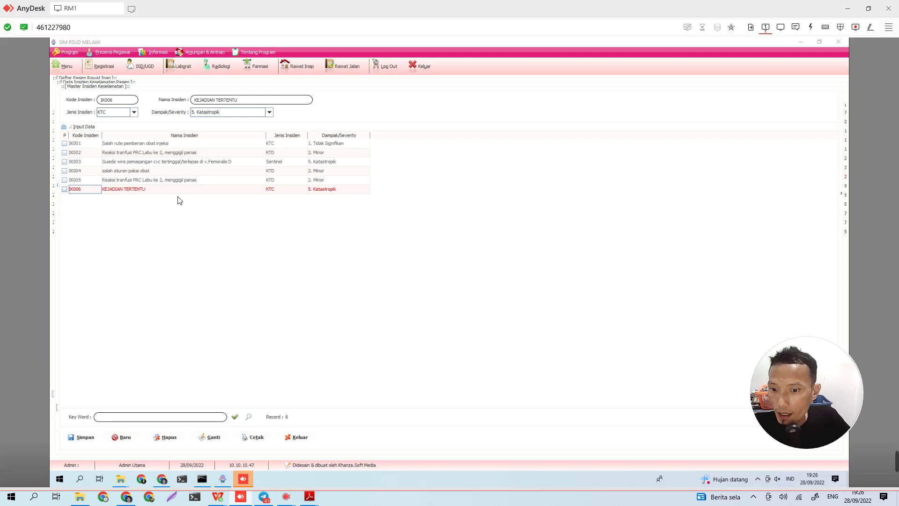
left_click(128, 143)
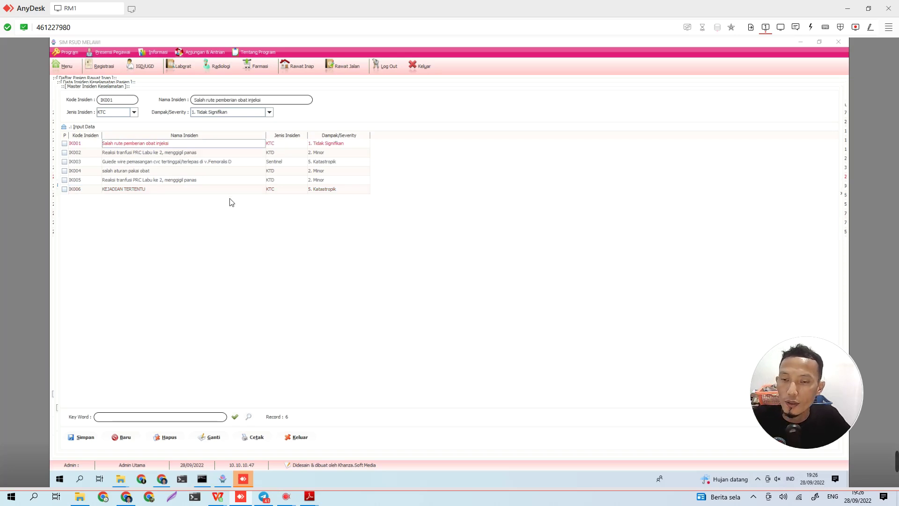
key("space")
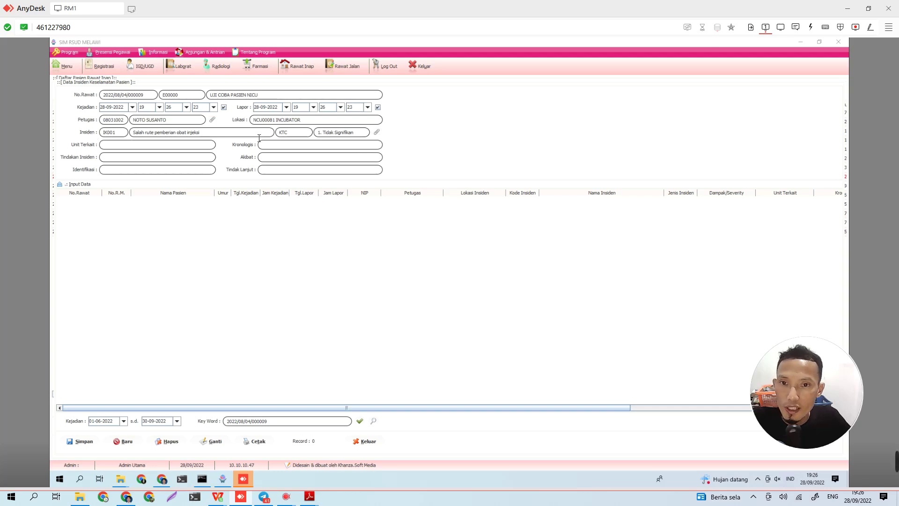
left_click(378, 132)
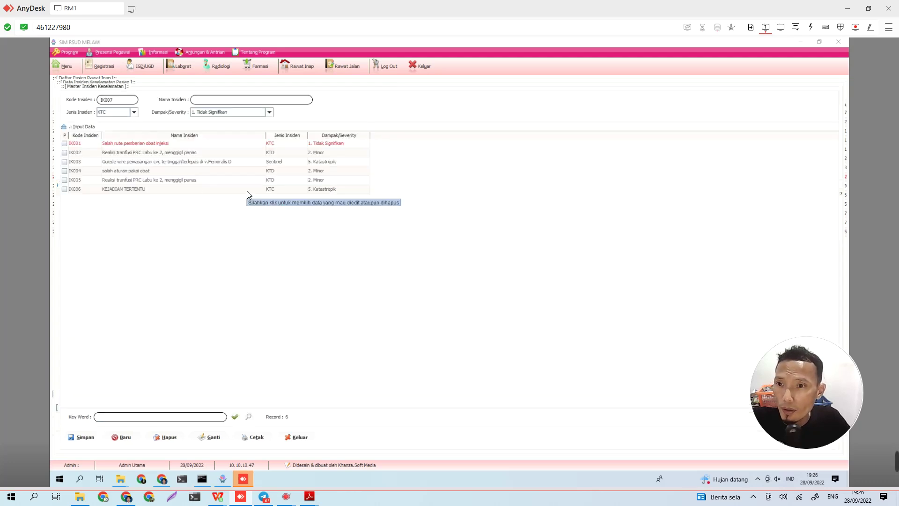
left_click(143, 145)
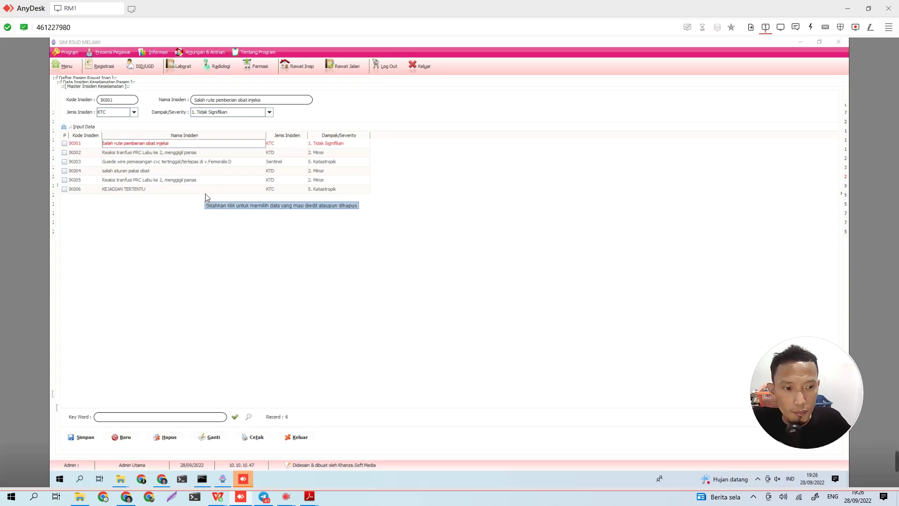
key("space")
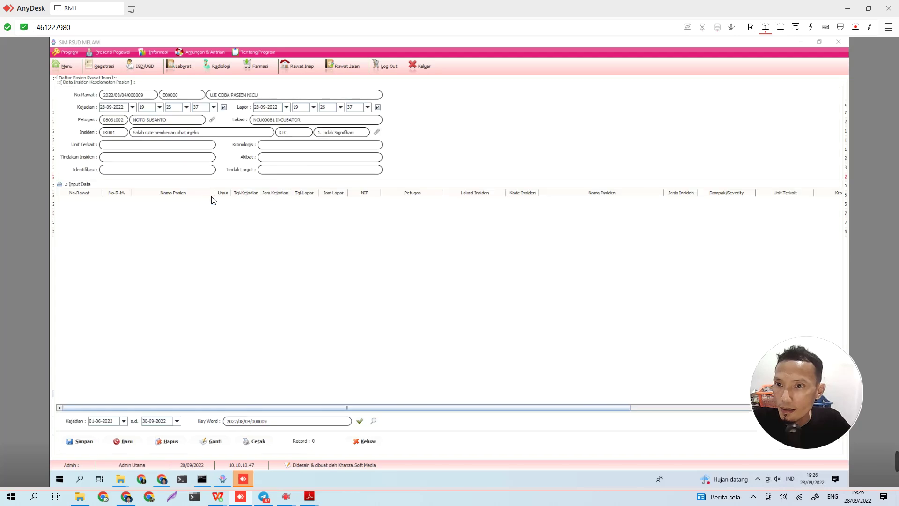
Step: Fill in the incident's Unit Terkait as BANGSAL ANAK and its Kronologis as INJEKSI
left_click(124, 144)
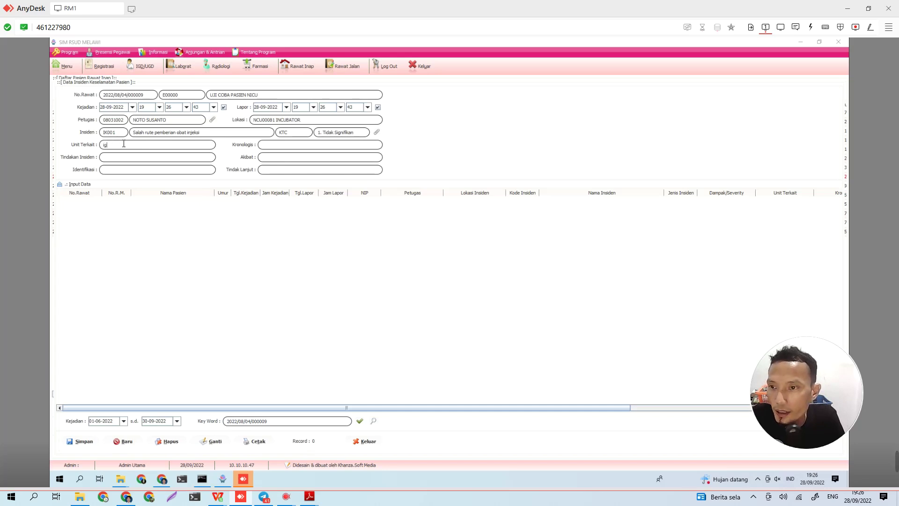
key("BackSpace")
key("BackSpace")
type("BA")
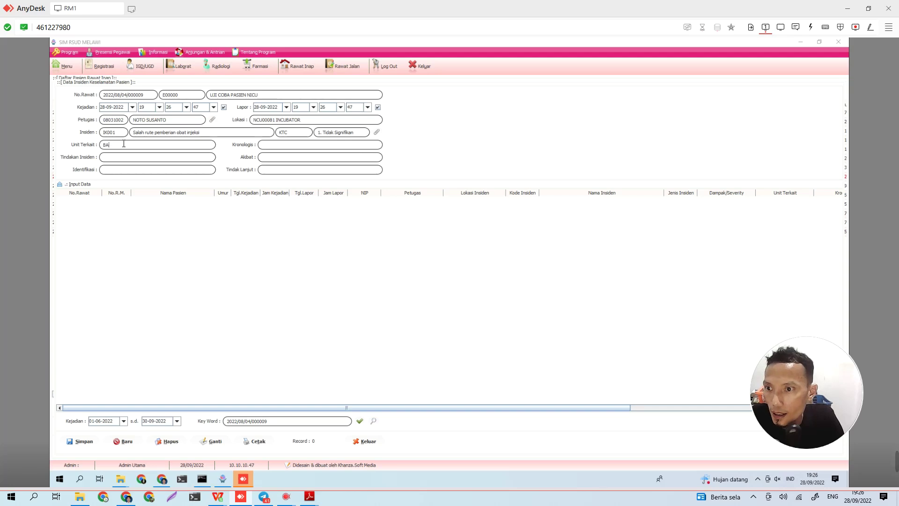
type("NGSAL")
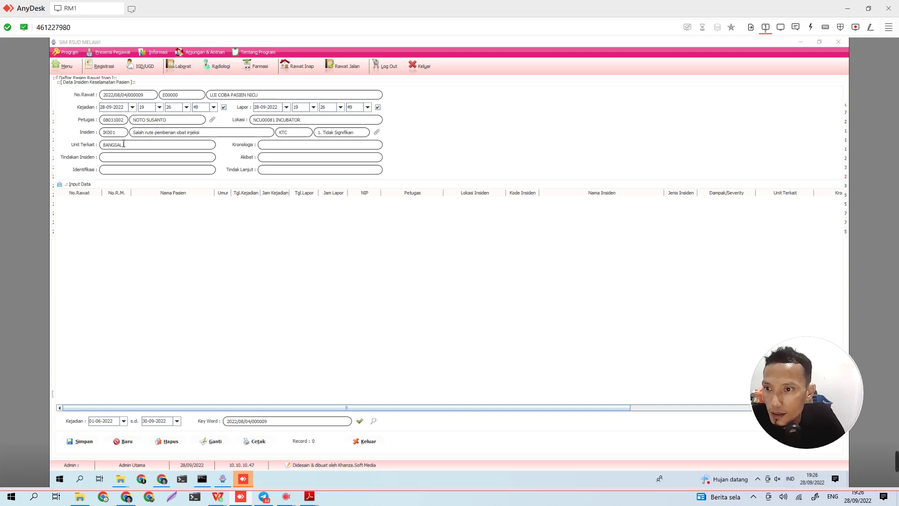
type(" ANAK")
left_click(328, 147)
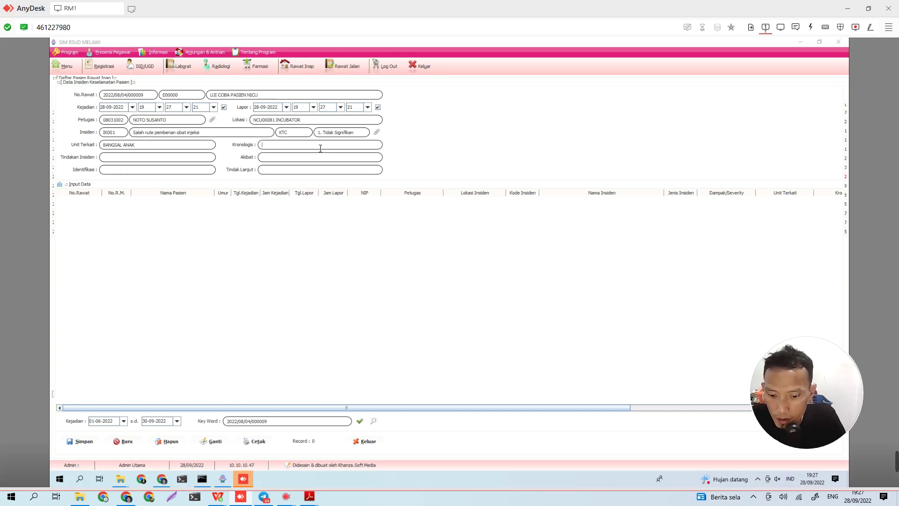
type("INJEKSI")
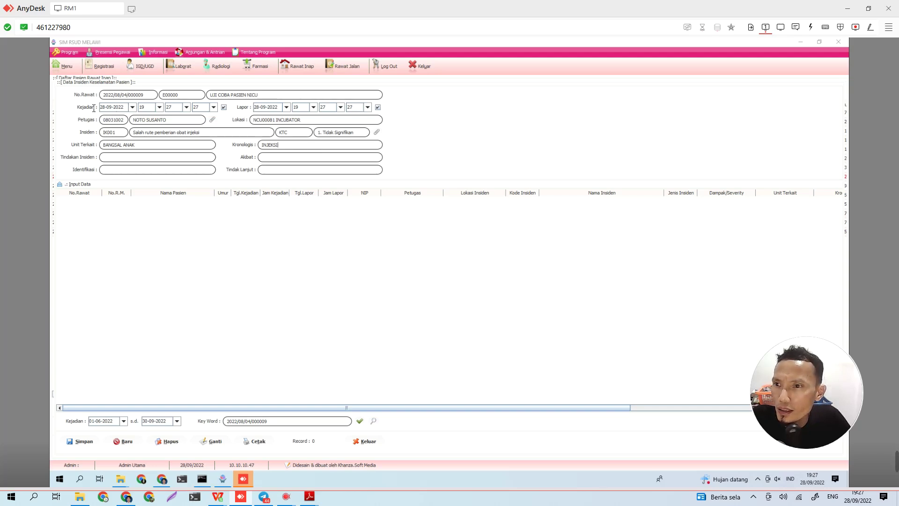
Step: Enter SEGERA DITANGANI as the Tindakan Insiden and KESELAMATAN as the Akibat
left_click(131, 155)
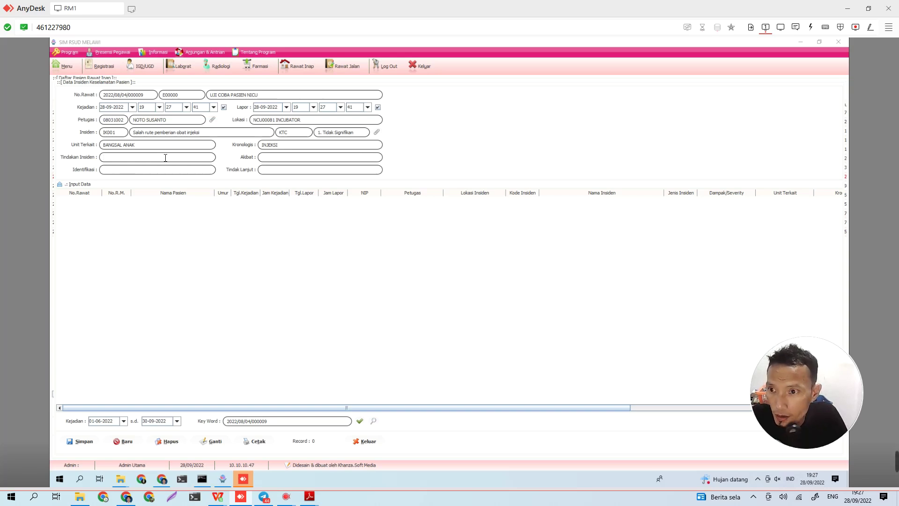
type("GERA DITA")
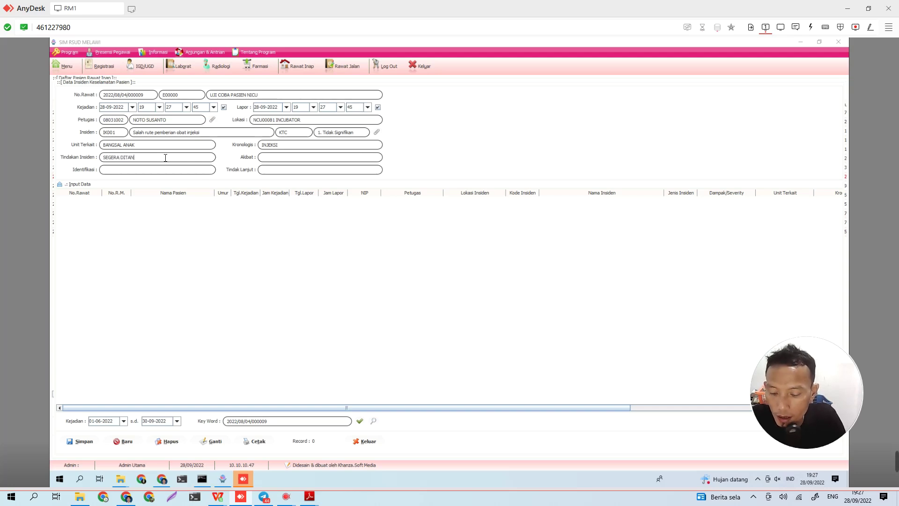
type("NGAN")
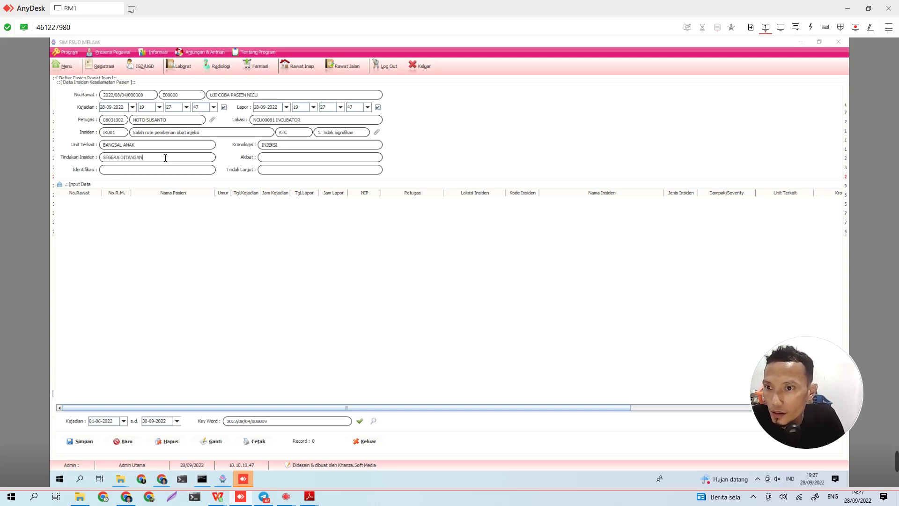
type("I")
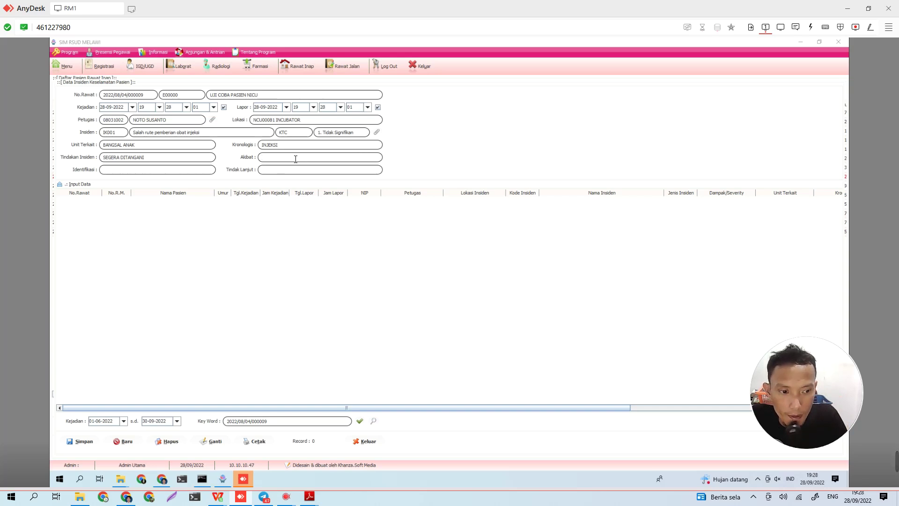
type("KESELAMATAN")
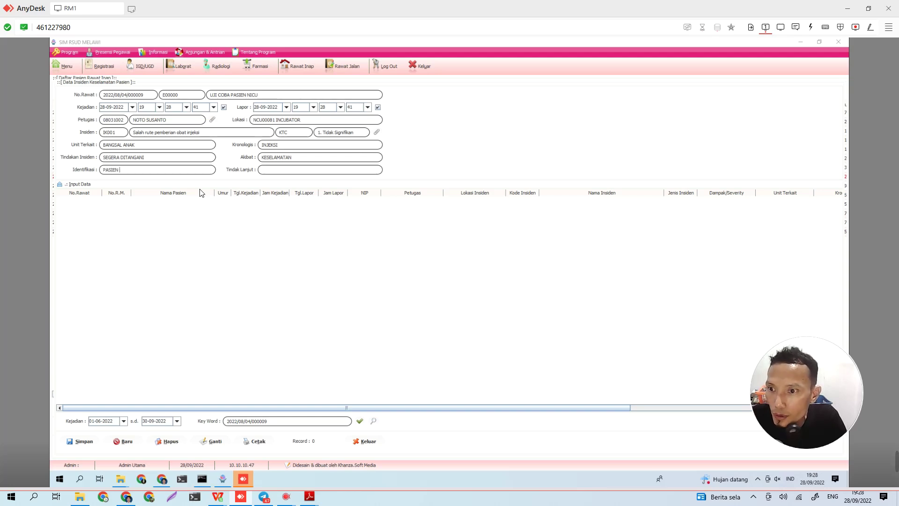
Step: Enter PASIEN PEMBURUKAN as the Identifikasi and SEGERA DITANGANI as the Tindak Lanjut
type("PEMB")
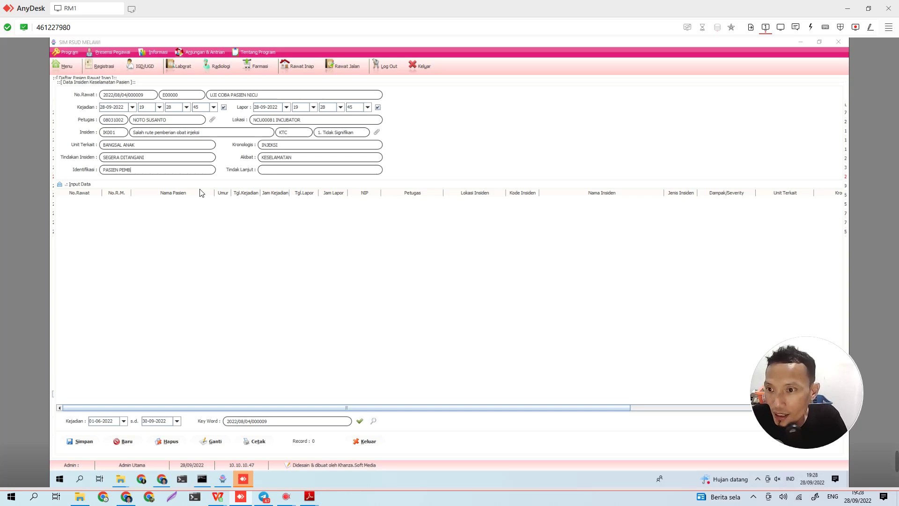
type("URUKAN")
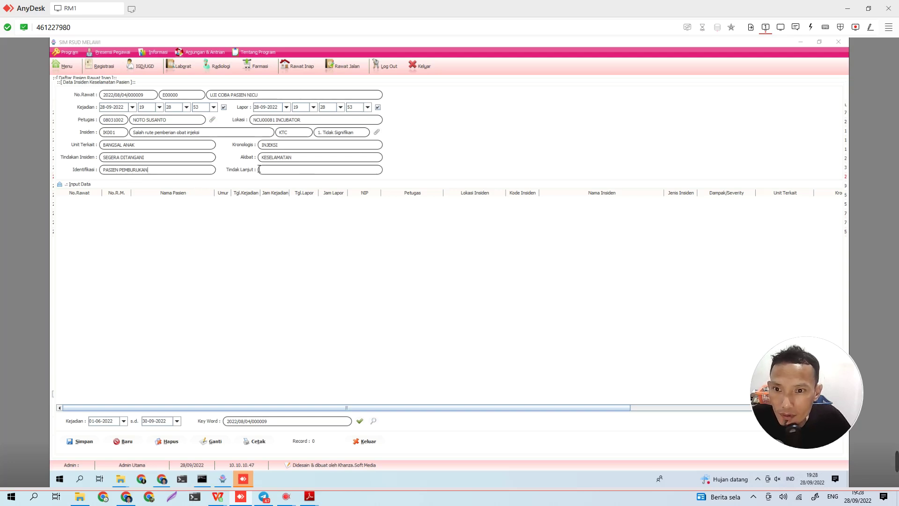
left_click(272, 173)
type("SEGERA DITANGANI")
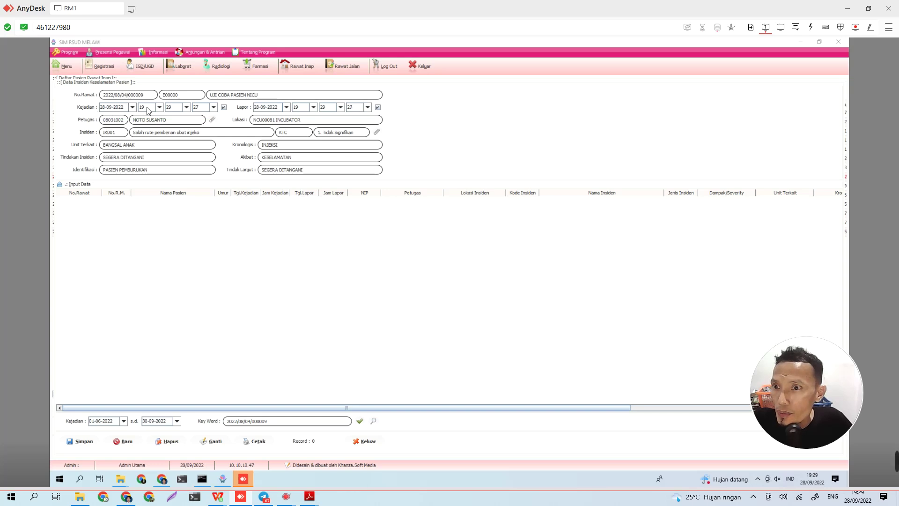
Step: Turn off the automatic clock for the Kejadian time and set its hour to 08
left_click(224, 108)
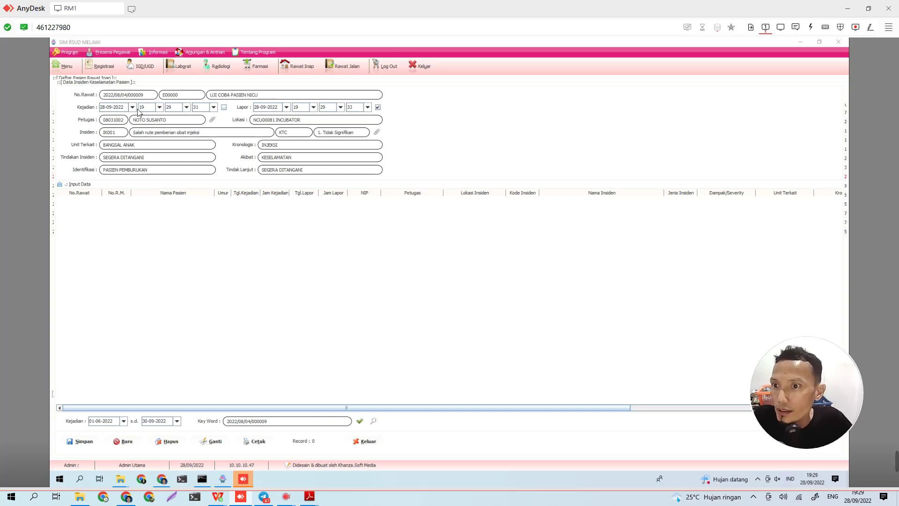
left_click(160, 108)
left_click(160, 116)
left_click(160, 117)
left_click(160, 117)
left_click(160, 117)
left_click(160, 117)
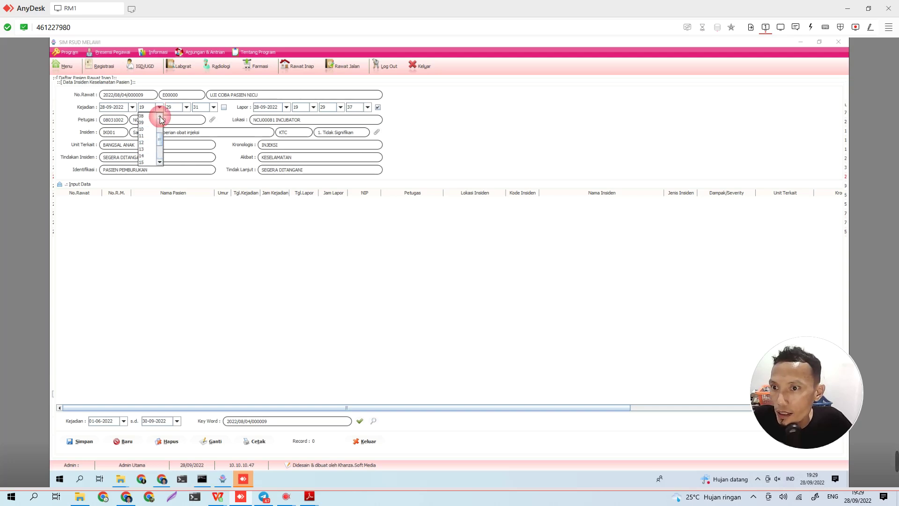
left_click(145, 116)
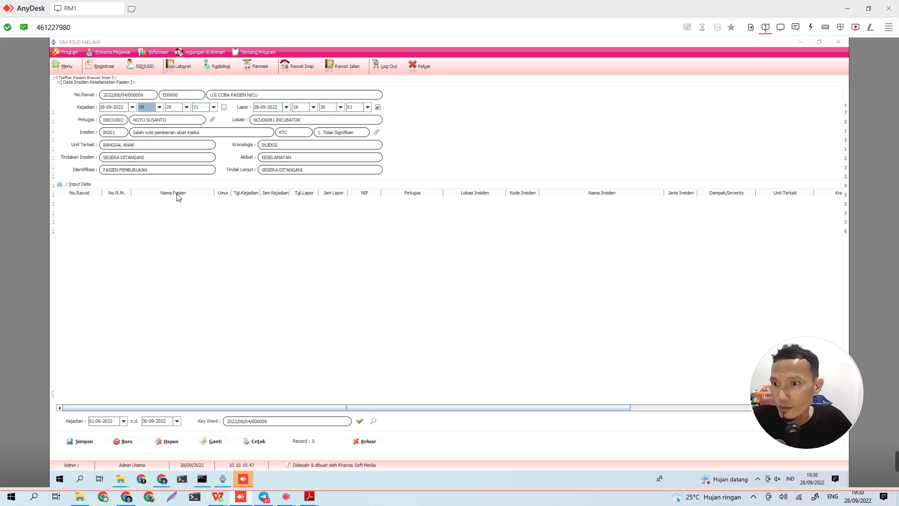
Step: Replace the incident's Lokasi with BANGSAL MELATI
left_click(311, 120)
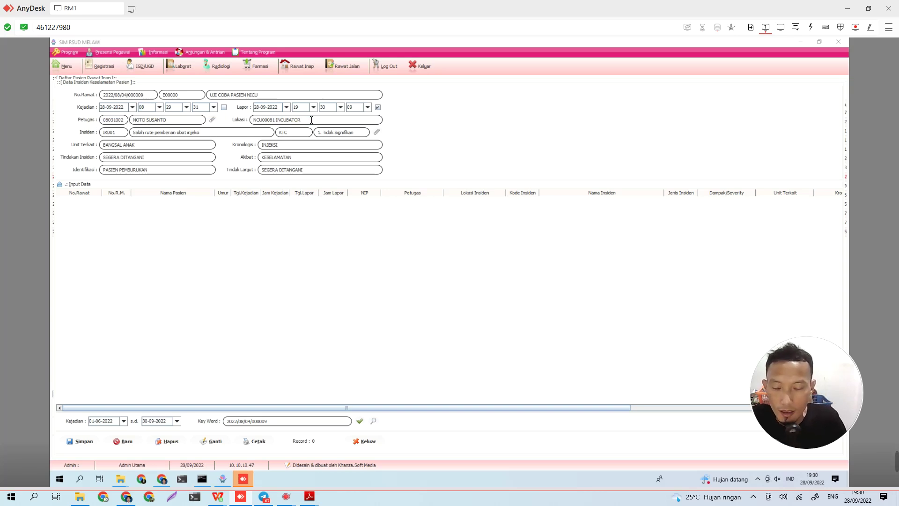
key("BackSpace")
key("BackSpace")
key("BackSpace")
key("BackSpace")
key("BackSpace")
key("BackSpace")
key("BackSpace")
key("BackSpace")
key("BackSpace")
key("BackSpace")
key("BackSpace")
key("BackSpace")
key("BackSpace")
key("BackSpace")
key("BackSpace")
key("BackSpace")
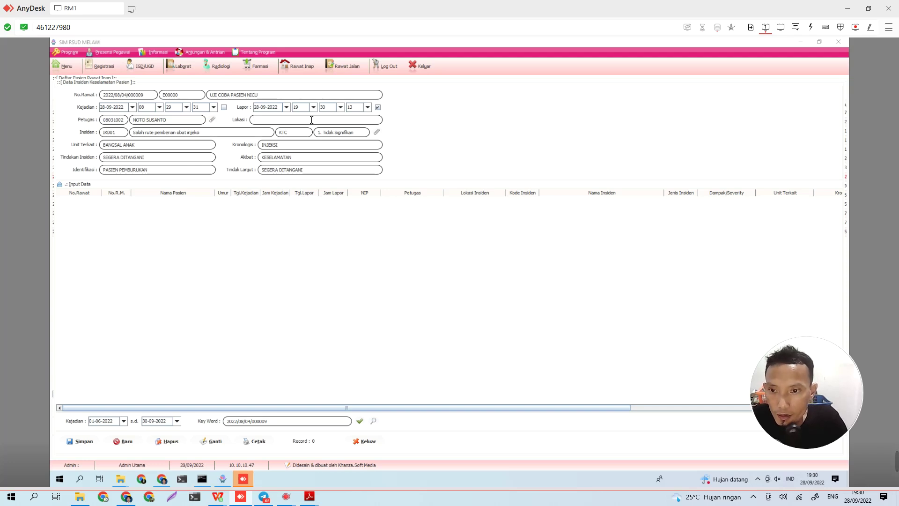
type("B")
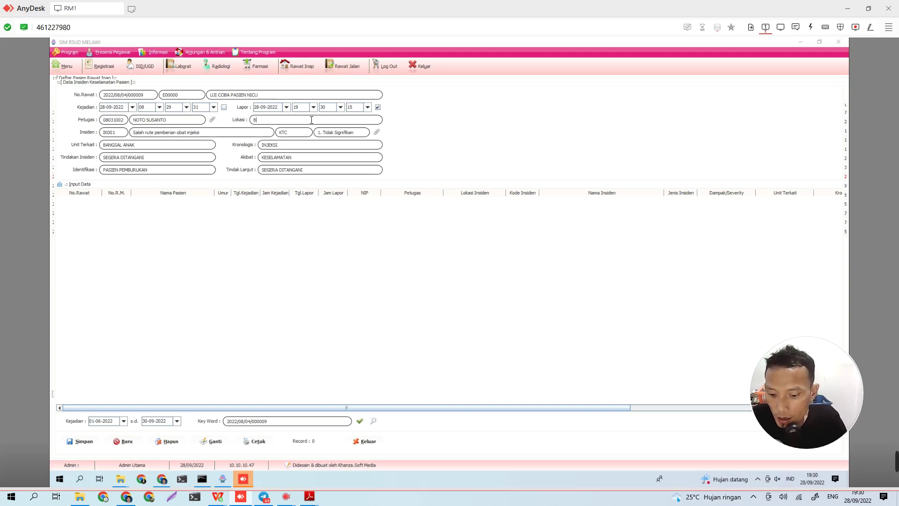
type("ANGSAL MELATI")
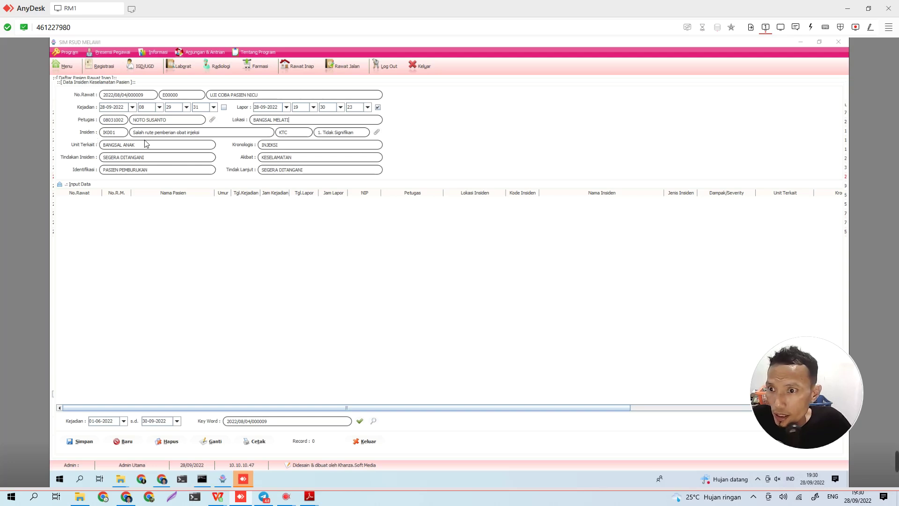
Step: Recheck the Master Insiden Keselamatan list, return to the form and save the patient's incident record
left_click(379, 134)
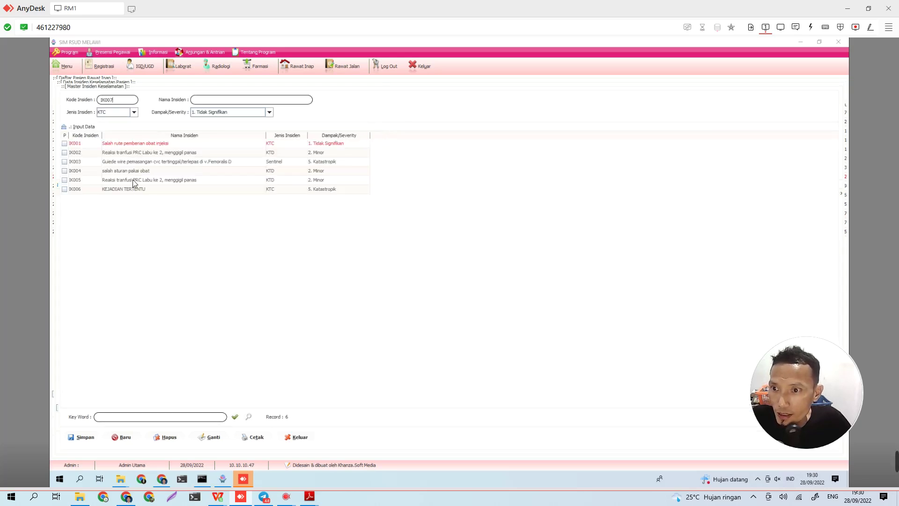
left_click(304, 441)
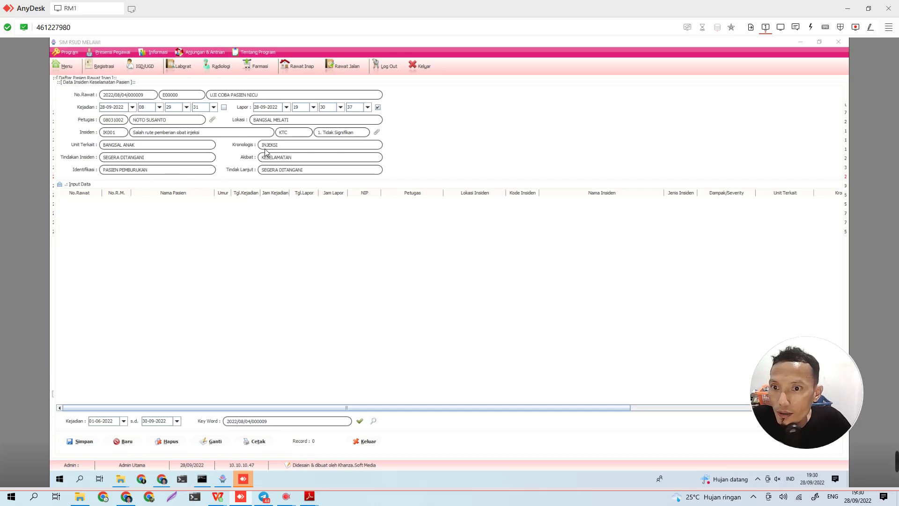
left_click(84, 441)
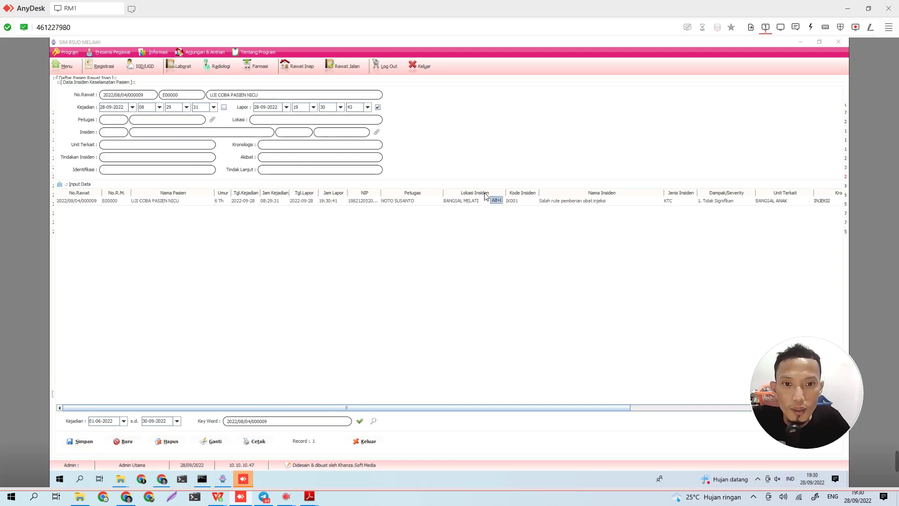
Step: Select the saved incident record, preview its Data Insiden Keselamatan Pasien print report and close the preview
left_click(118, 203)
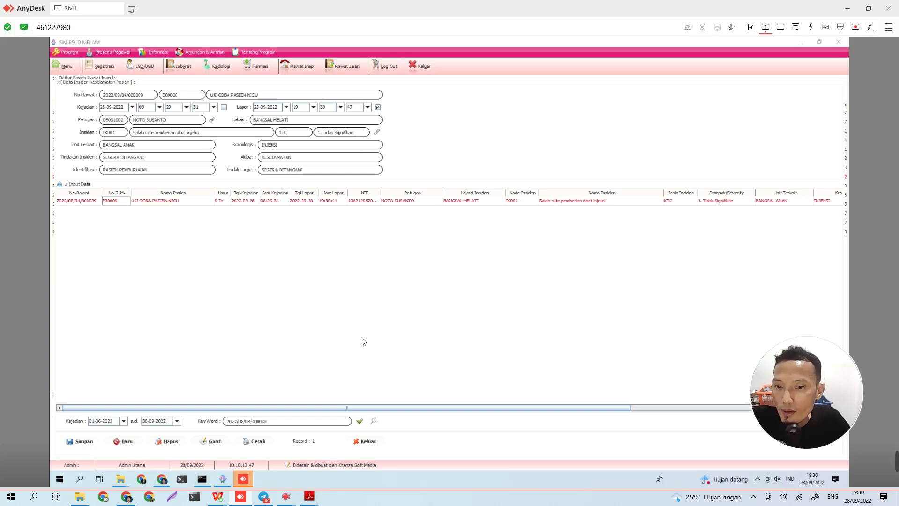
left_click(258, 445)
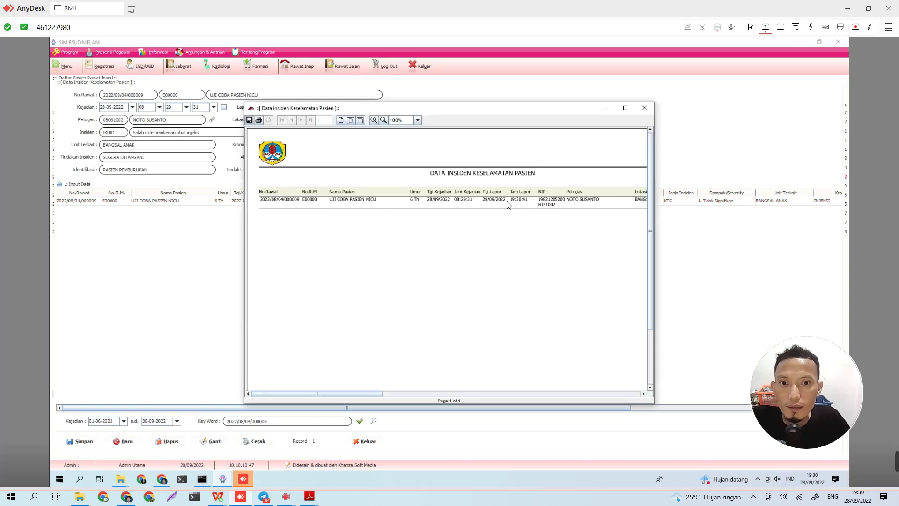
left_click_drag(363, 394, 287, 388)
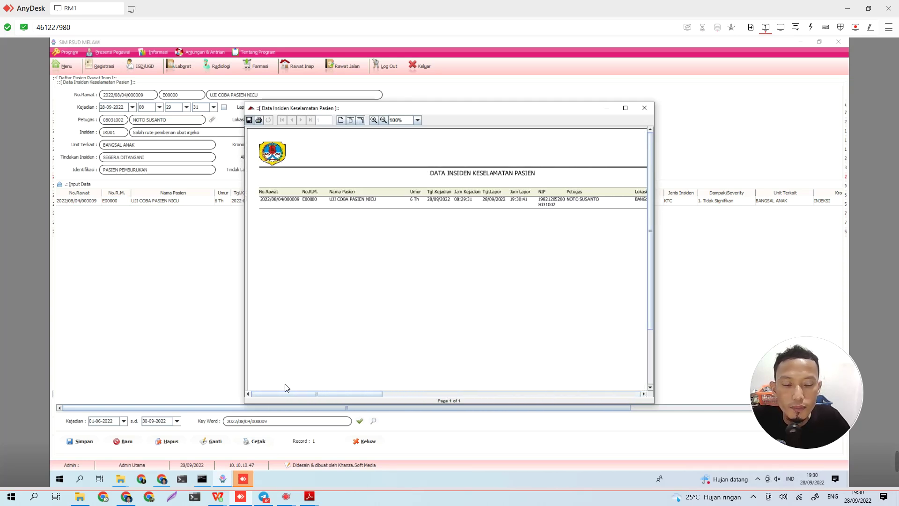
left_click(641, 105)
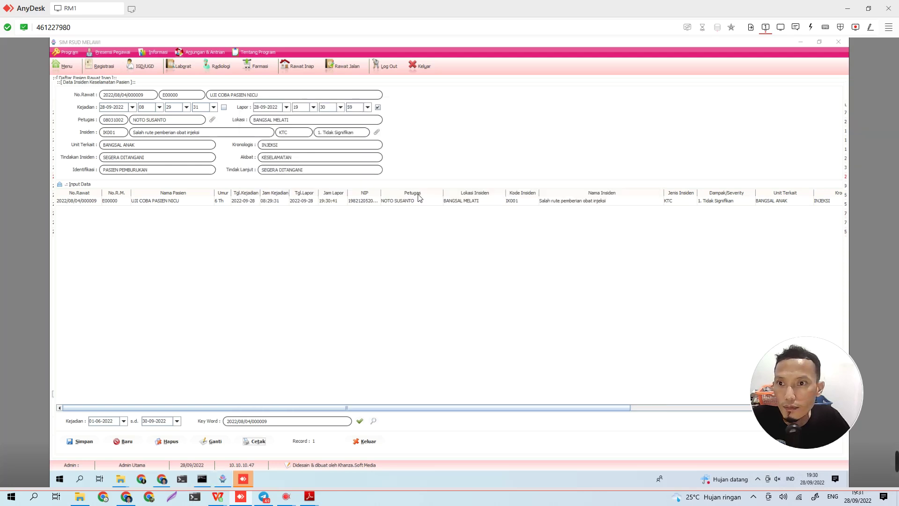
Step: Close the incident form and show the Input Data options, including Insiden Keselamatan Pasien, for the NICU test patient in the inpatient list
left_click(371, 443)
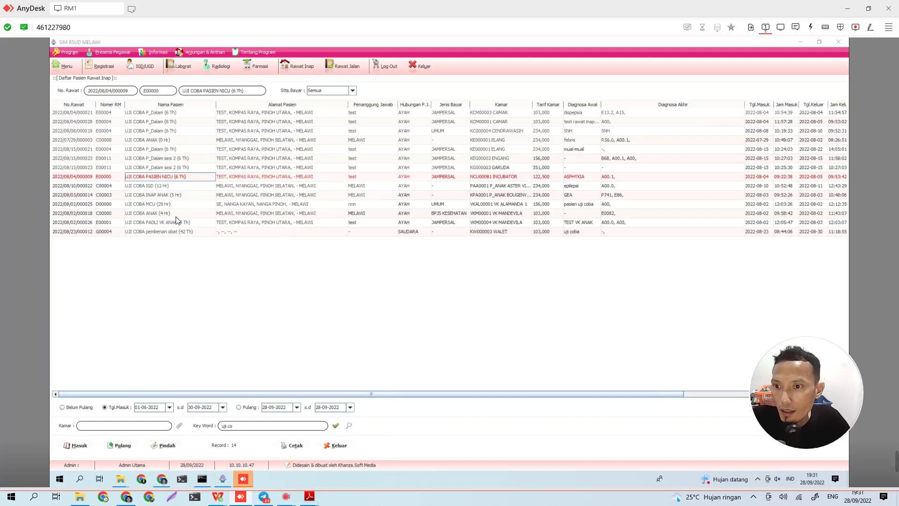
right_click(164, 179)
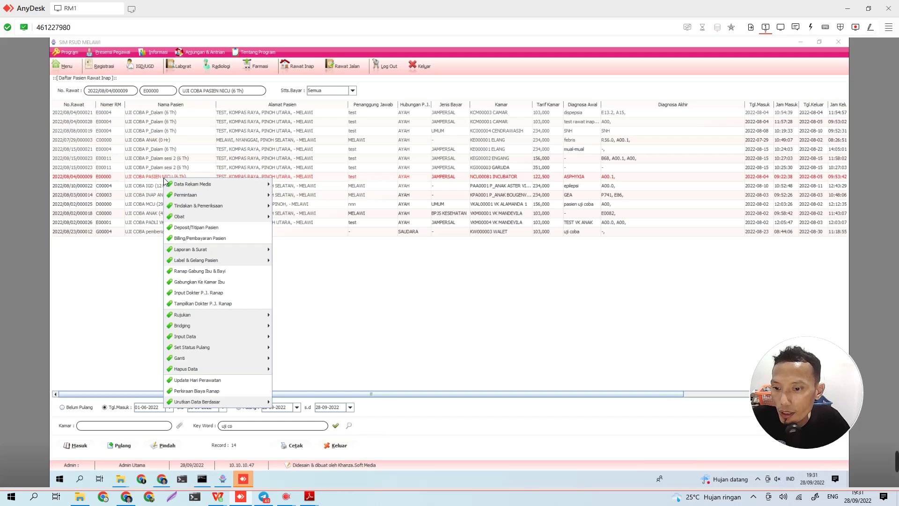
mouse_move(215, 337)
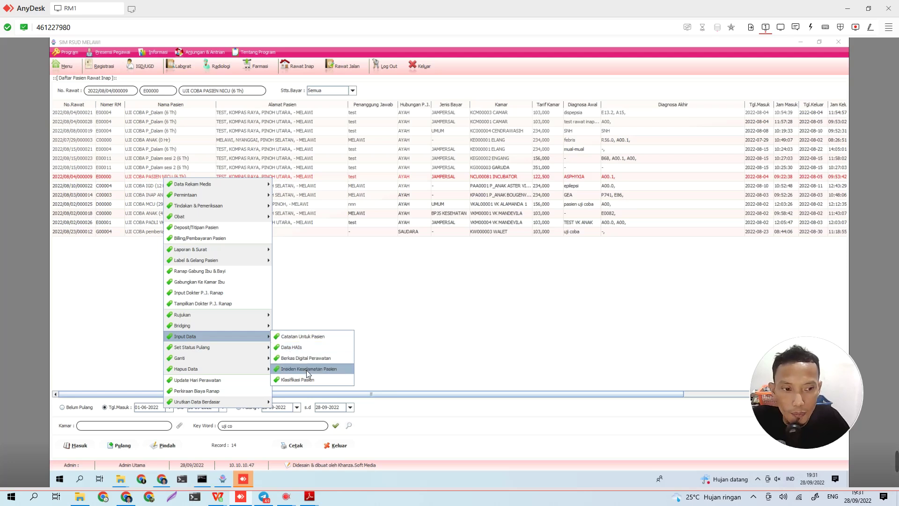
Step: Switch to permenkes-11-2017.pdf in Adobe Reader, search for LAPORAN and go through the matches up to page 10
mouse_move(309, 497)
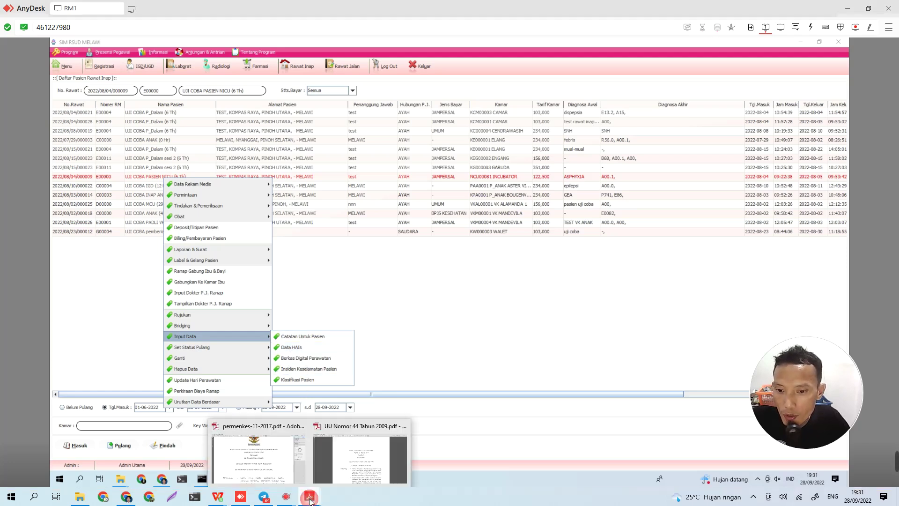
left_click(277, 476)
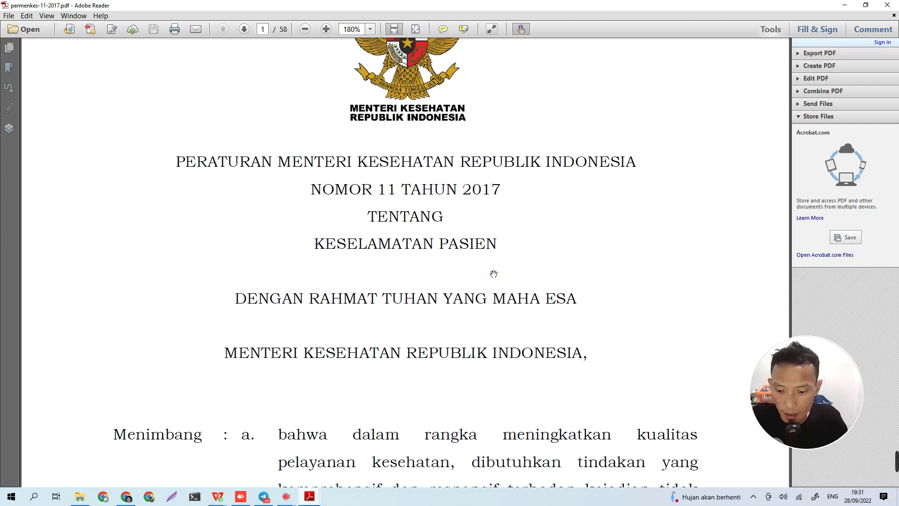
key("ctrl+f")
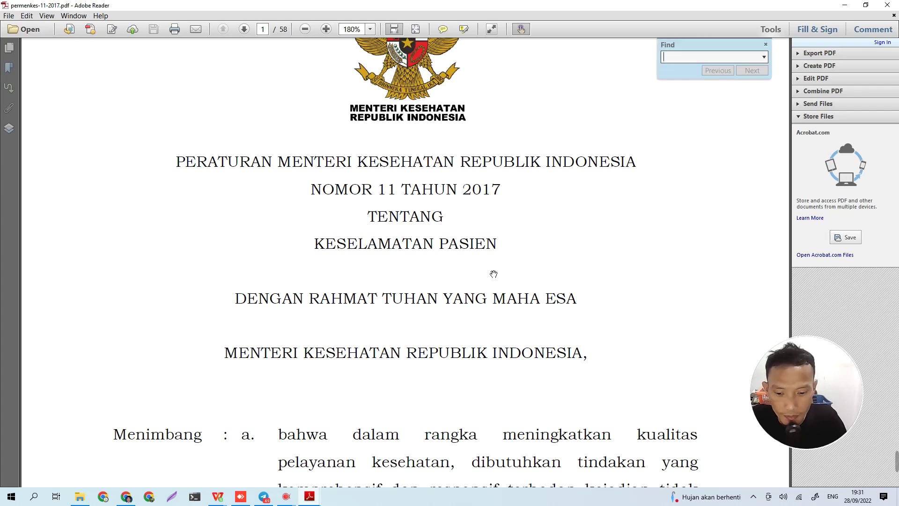
type("LAPORAN")
key("Return")
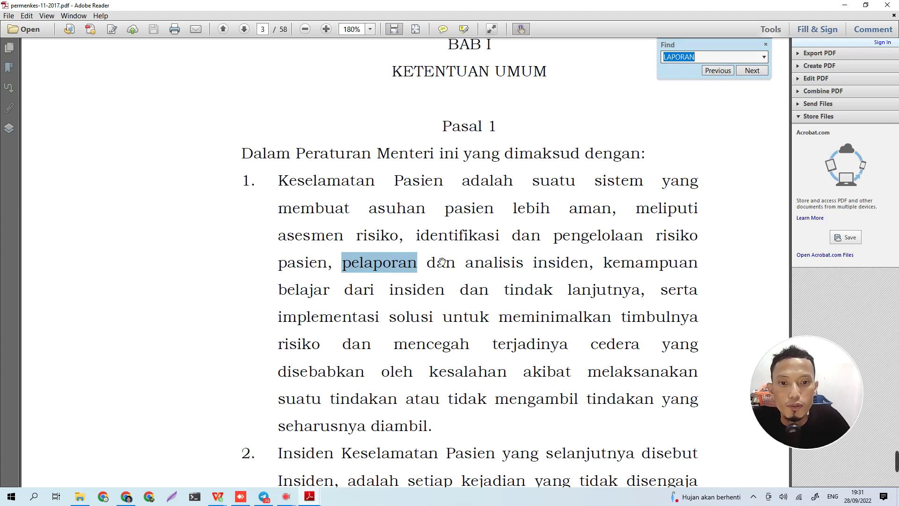
left_click(752, 70)
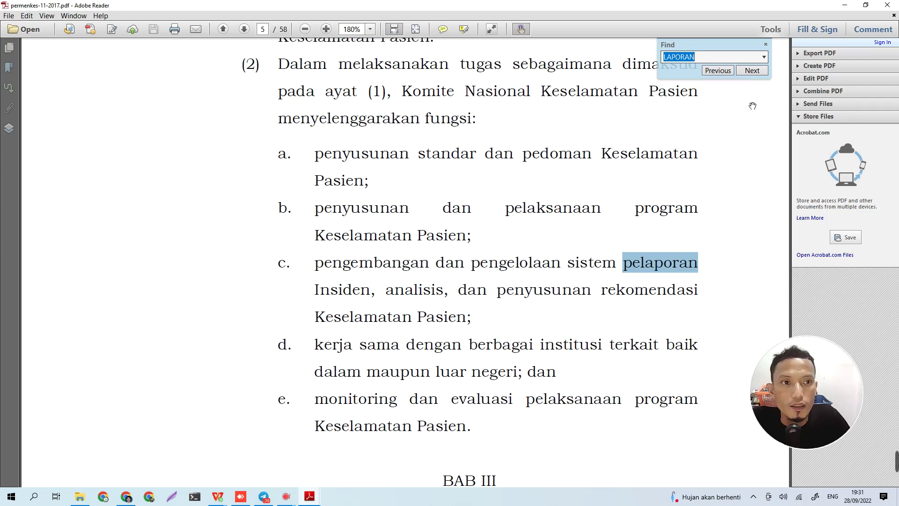
left_click(753, 71)
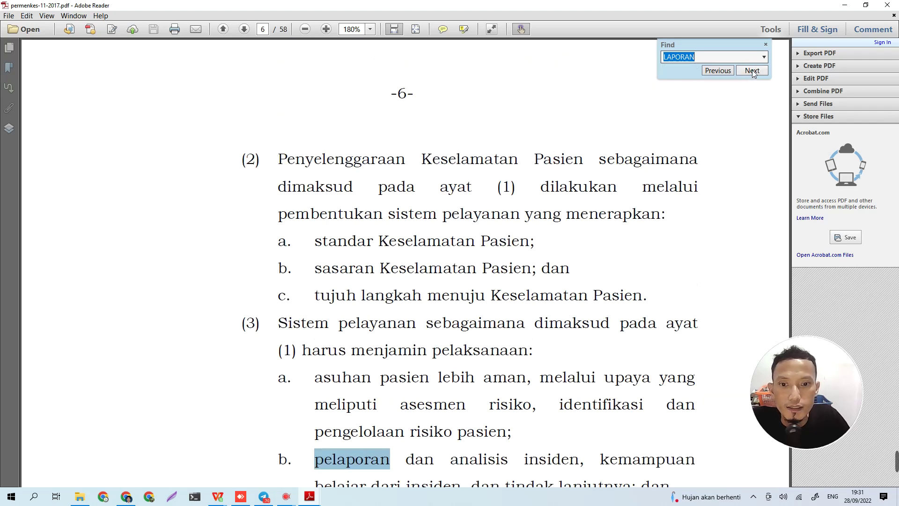
left_click(752, 71)
left_click(752, 71)
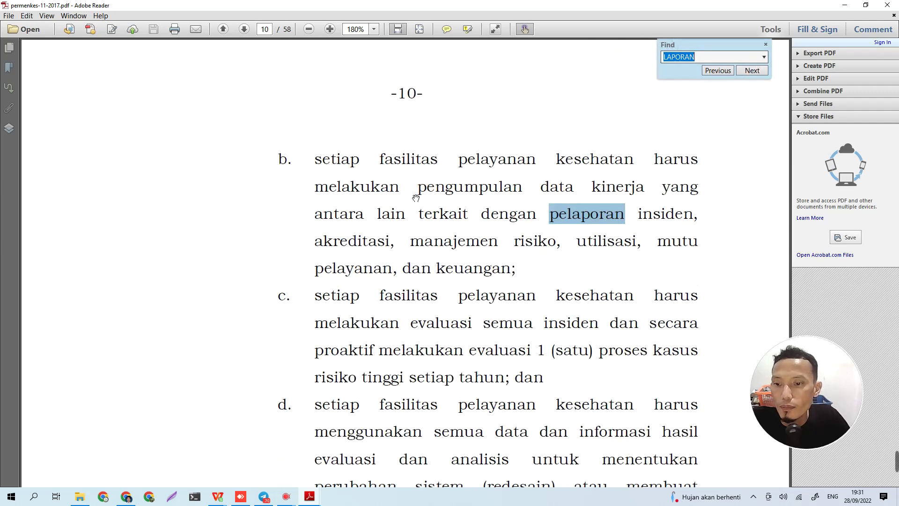
Step: Search UU Nomor 44 Tahun 2009.pdf for INSIDEN, review the patient safety reporting article, and return to the AnyDesk session
mouse_move(309, 498)
left_click(363, 471)
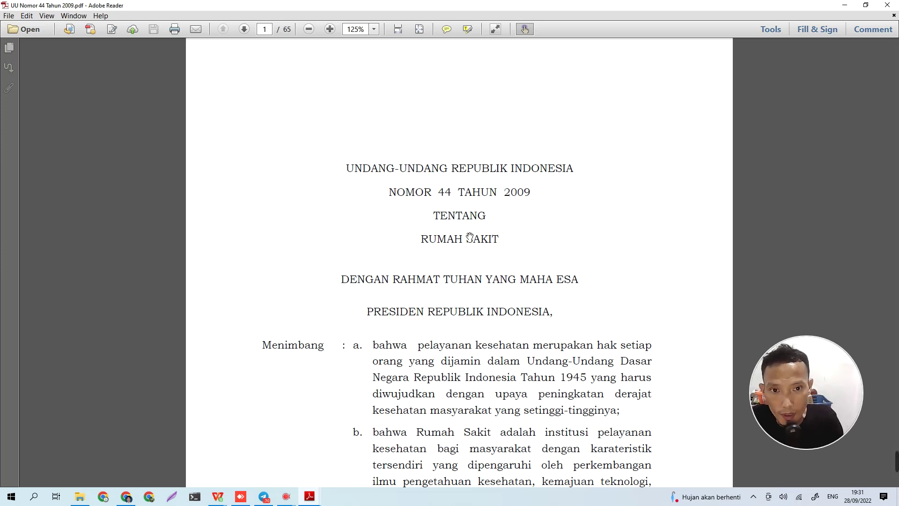
key("ctrl+f")
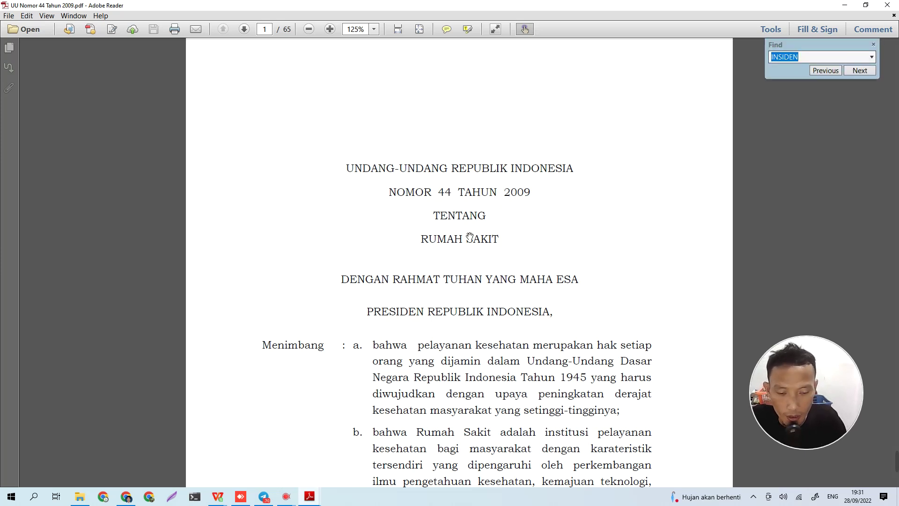
key("Return")
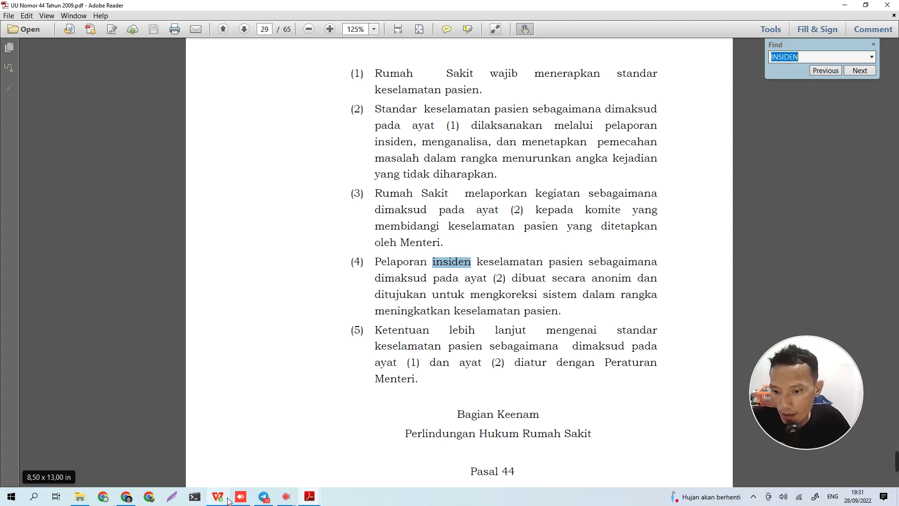
left_click(245, 500)
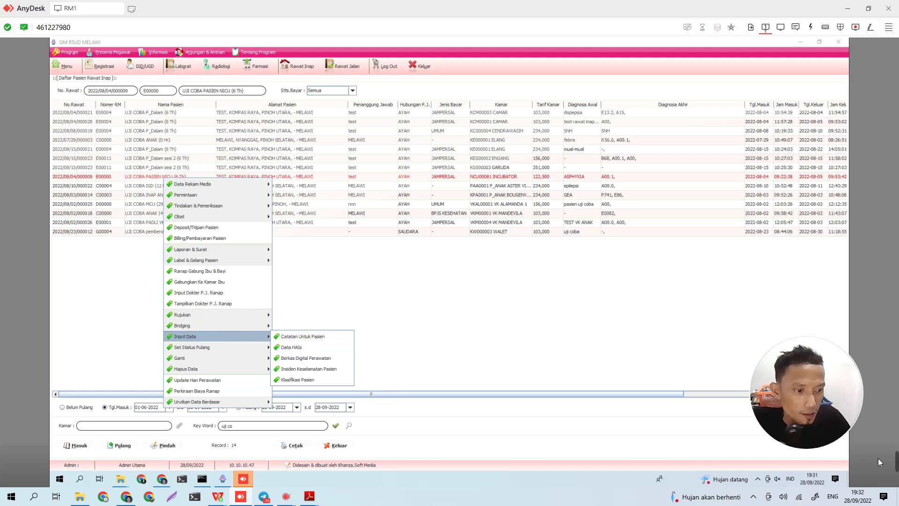
mouse_move(877, 464)
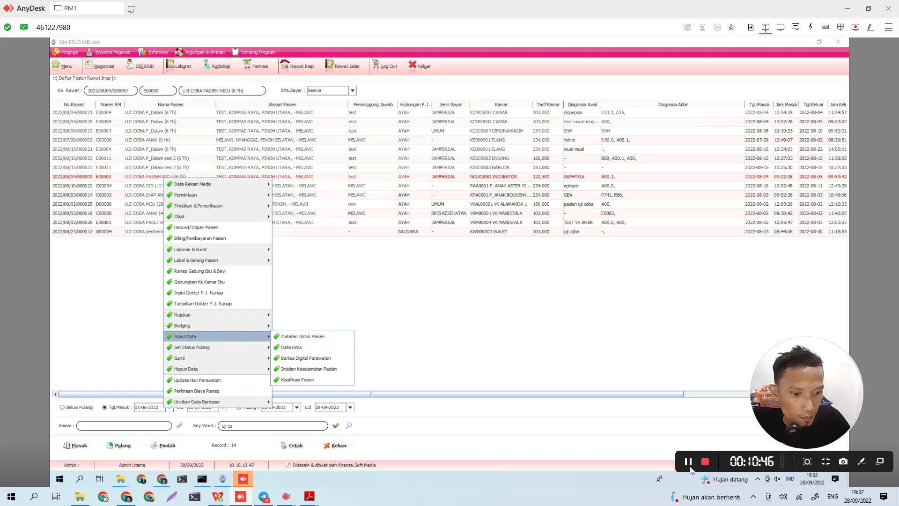